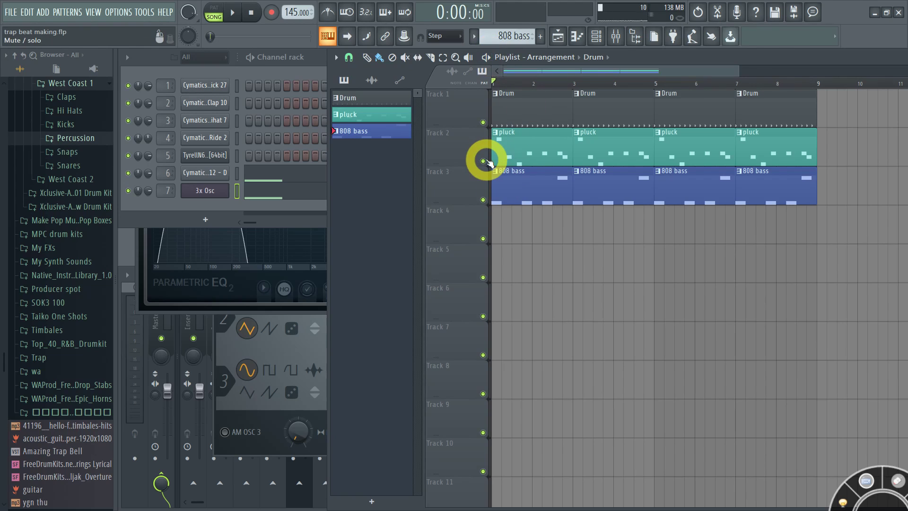
# Play the full arrangement, solo the pluck track, and view its TyrellN6 synth during playback
pyautogui.press('space')
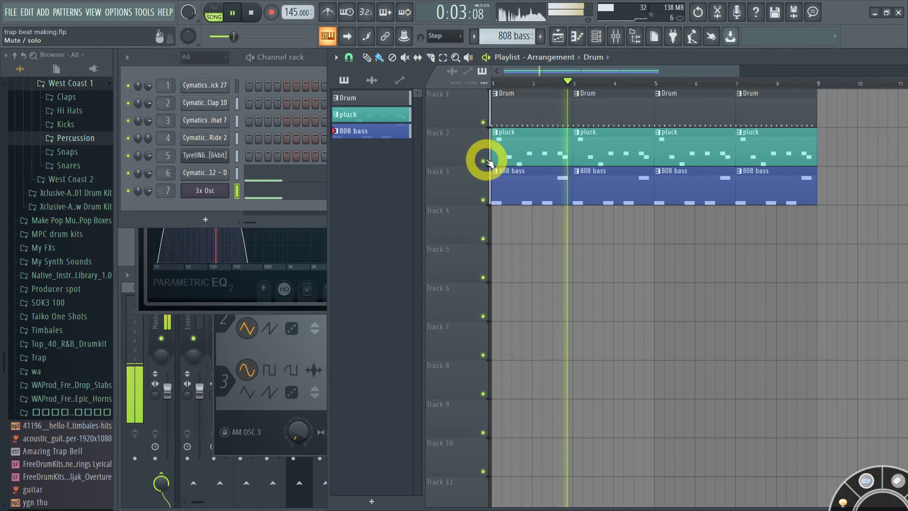
pyautogui.press('space')
pyautogui.rightClick(483, 160)
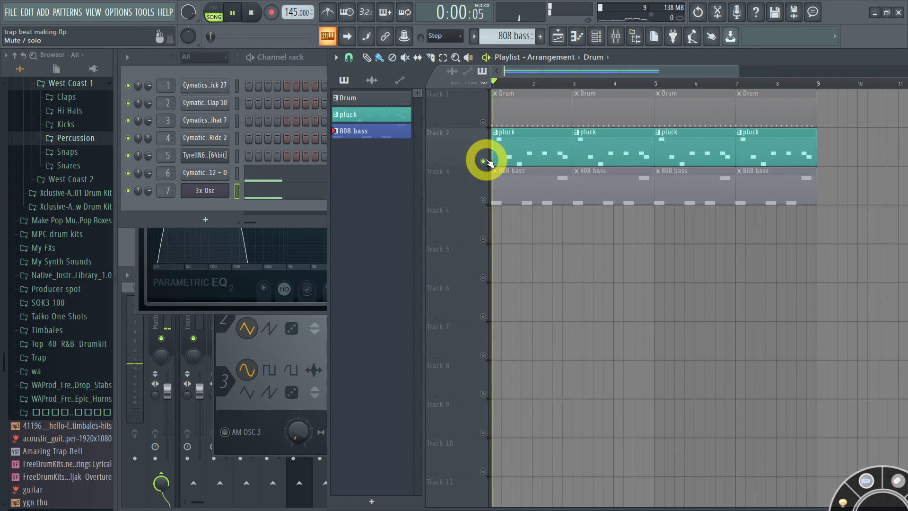
pyautogui.click(208, 156)
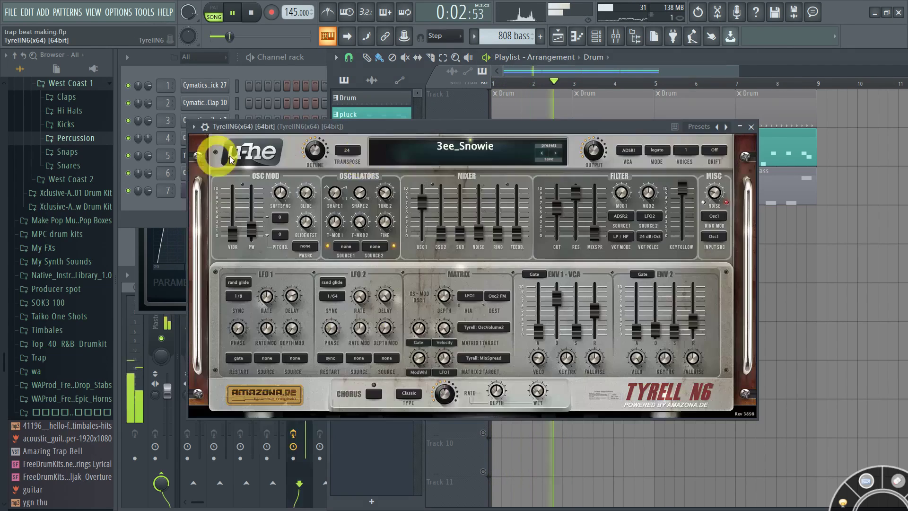
pyautogui.click(750, 127)
pyautogui.press('space')
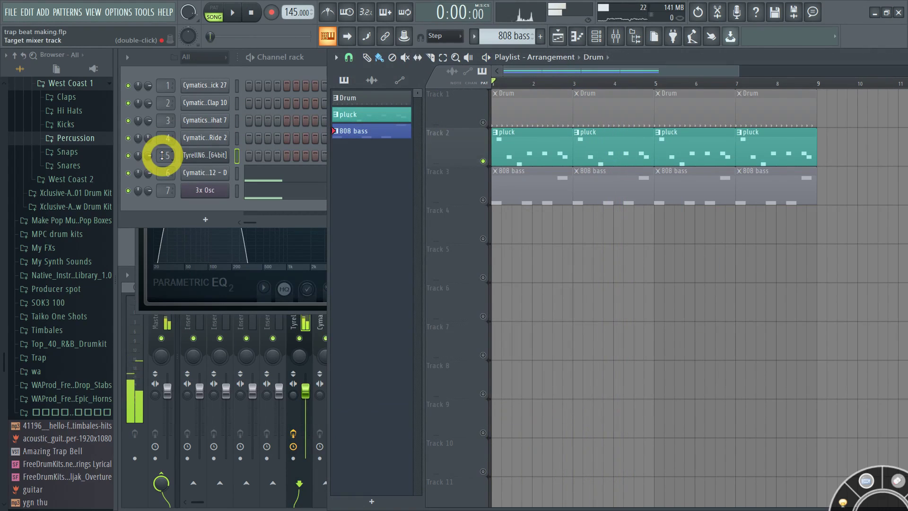
# Show the TyrellN6 channel's mixer track and its effects during playback, and restore all playlist tracks from solo
pyautogui.doubleClick(163, 155)
pyautogui.press('space')
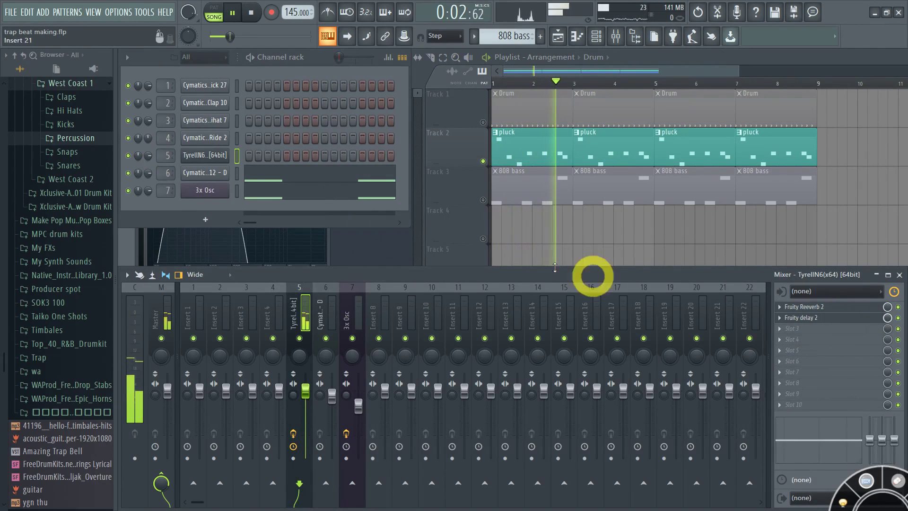
pyautogui.press('space')
pyautogui.keyDown('ctrl'); pyautogui.click(483, 161); pyautogui.keyUp('ctrl')
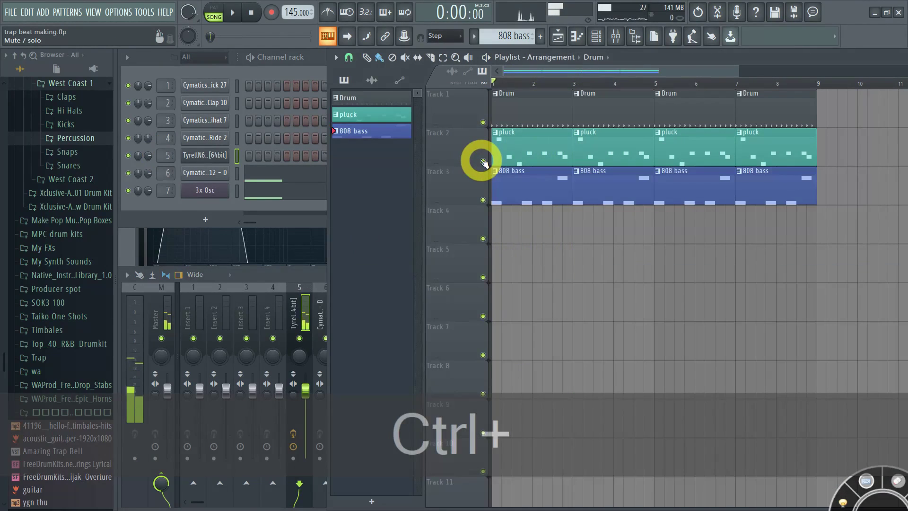
pyautogui.hotkey('ctrl', 'space')
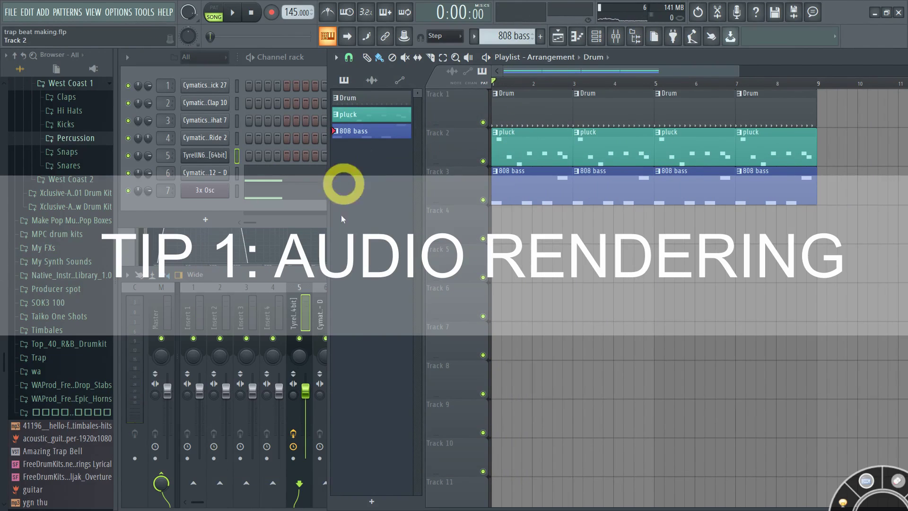
pyautogui.click(297, 309)
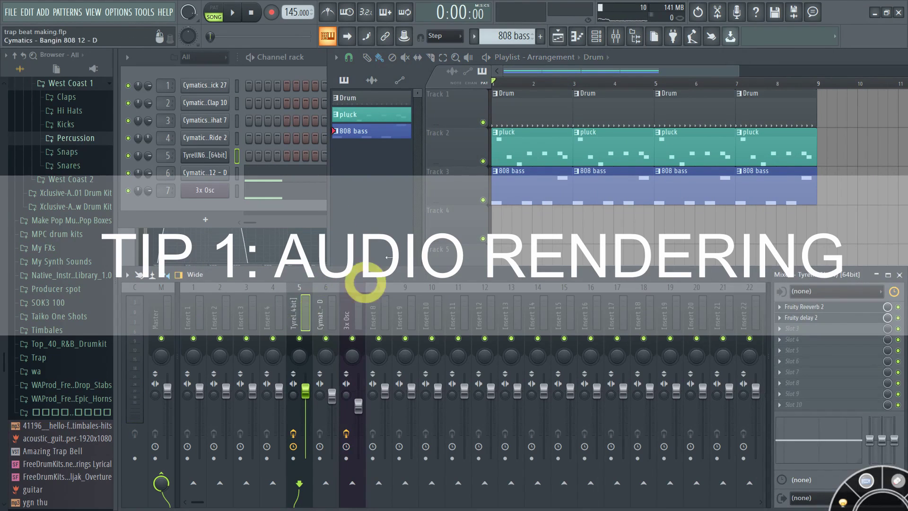
pyautogui.click(464, 151)
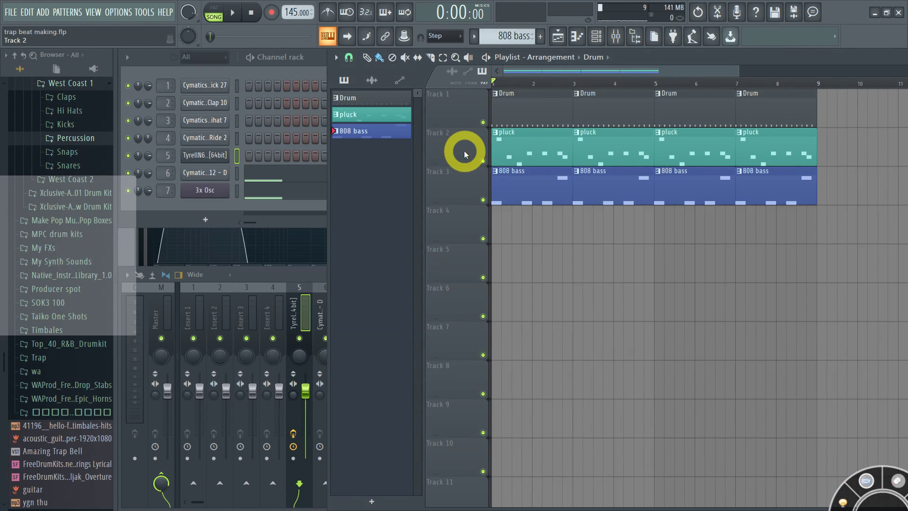
# Quick-render the pluck pattern as an audio clip
pyautogui.click(388, 118)
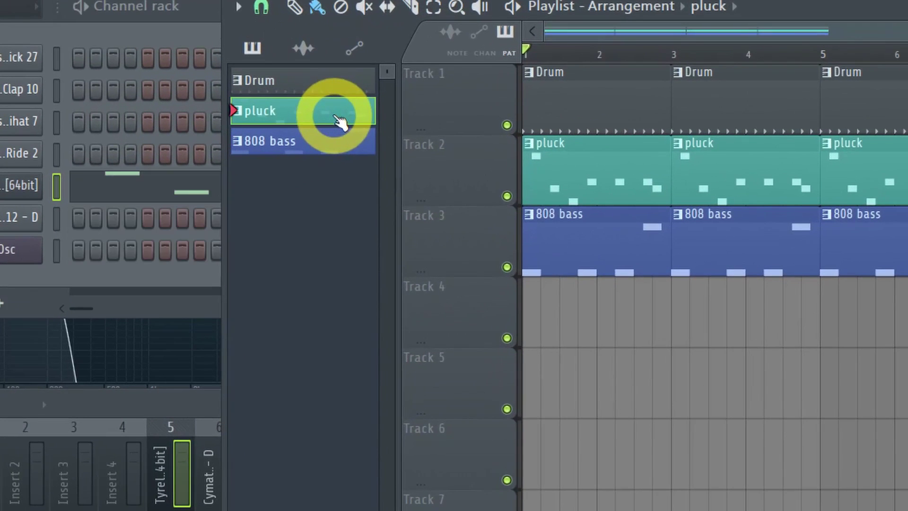
pyautogui.rightClick(333, 114)
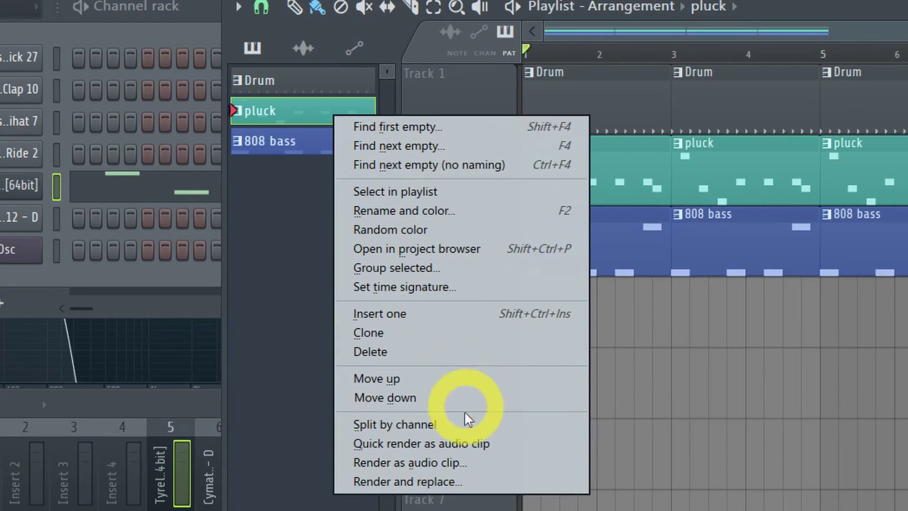
pyautogui.click(459, 443)
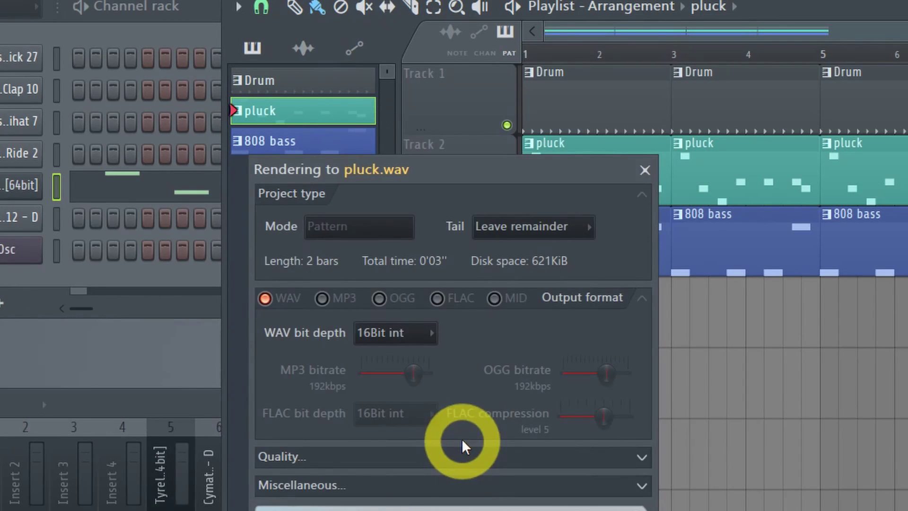
pyautogui.click(644, 170)
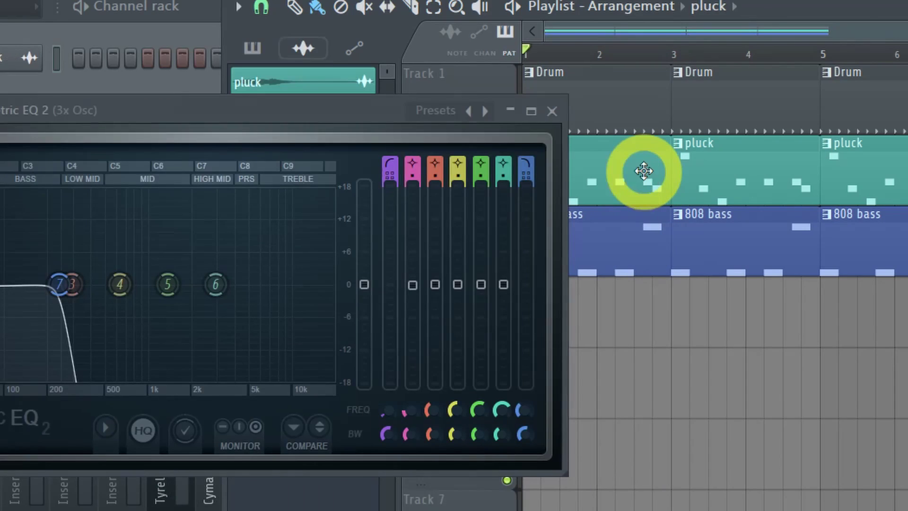
# Place the rendered pluck audio on Track 4 at bars 1, 5 and 7, and on Track 5 at bar 3
pyautogui.click(462, 78)
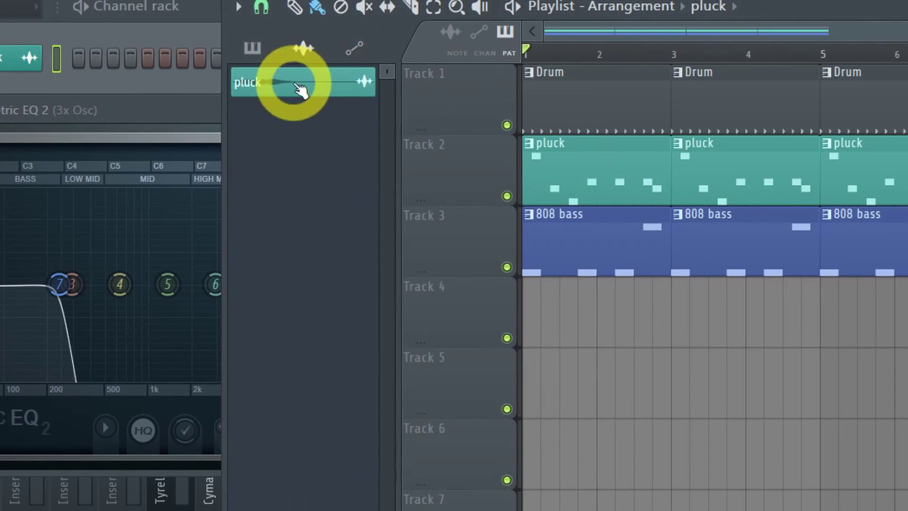
pyautogui.moveTo(294, 81); pyautogui.dragTo(531, 310)
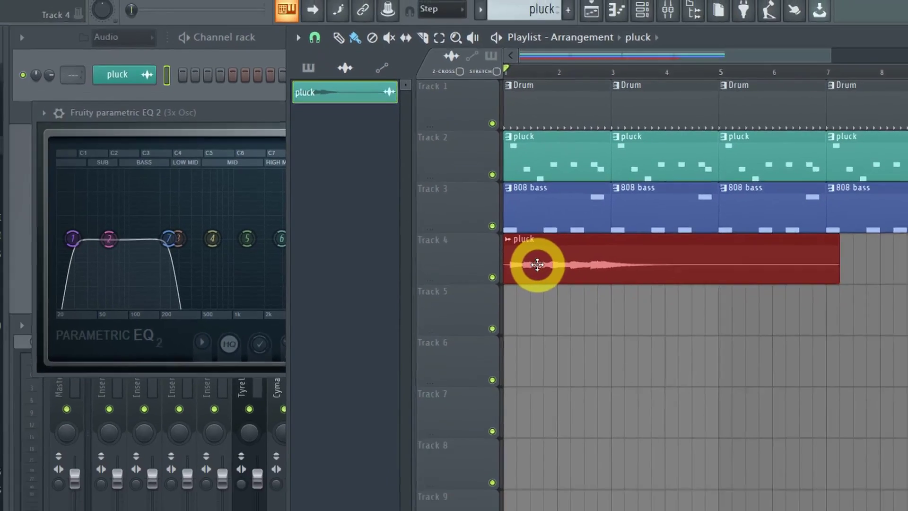
pyautogui.moveTo(537, 265); pyautogui.dragTo(750, 268)
pyautogui.moveTo(675, 232); pyautogui.dragTo(600, 270)
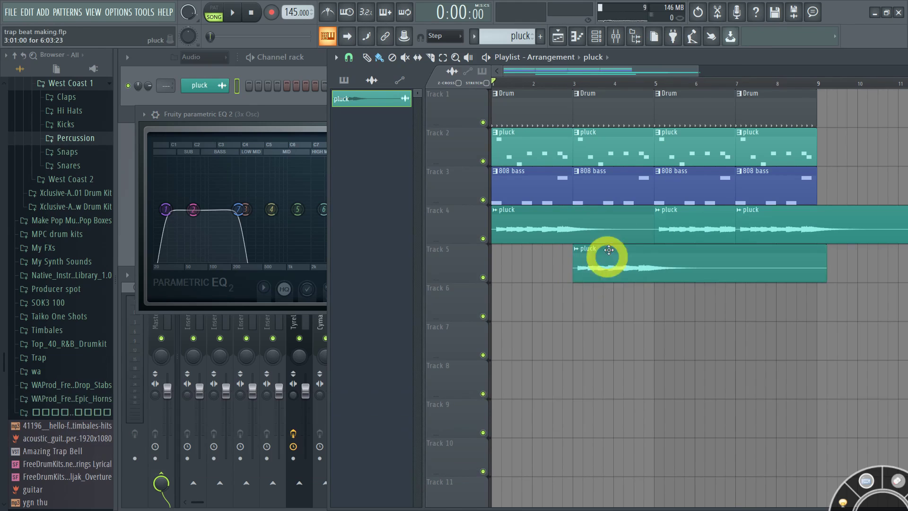
# Maximize the playlist and slice the first pluck audio clip on Track 4 at bar 3
pyautogui.press('c')
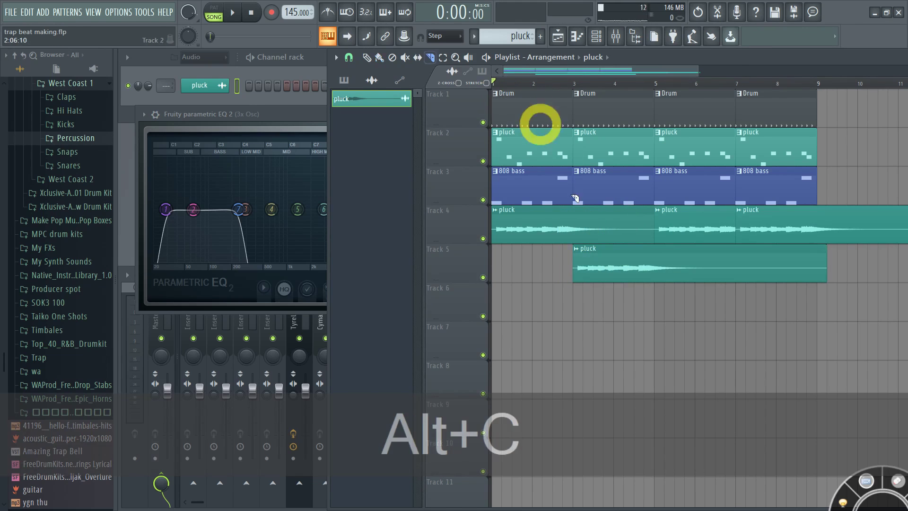
pyautogui.scroll(5, 581, 243)
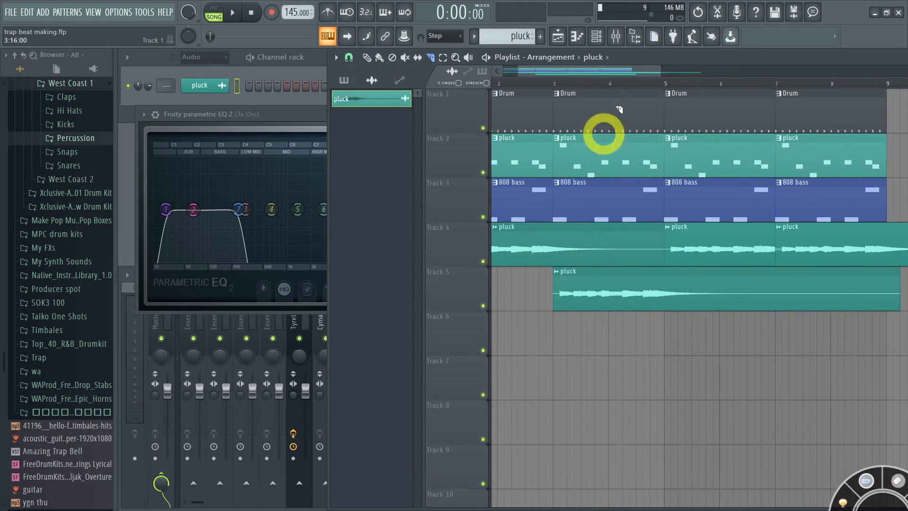
pyautogui.doubleClick(673, 57)
pyautogui.hscroll(-2, 473, 347)
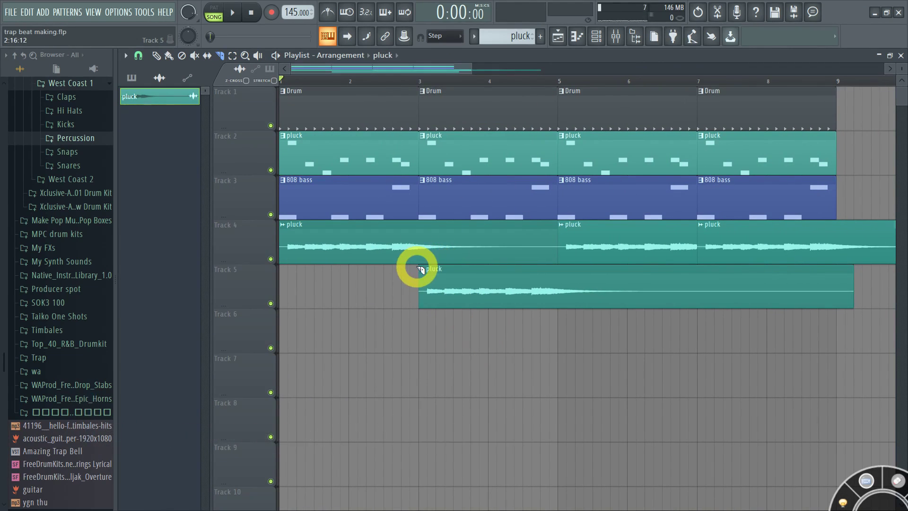
pyautogui.scroll(1, 419, 267)
pyautogui.scroll(2, 419, 268)
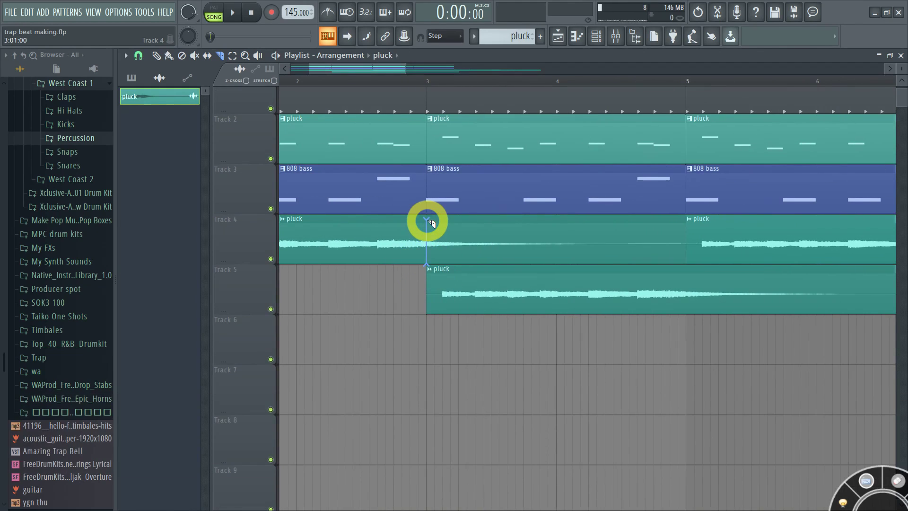
pyautogui.scroll(-2, 430, 222)
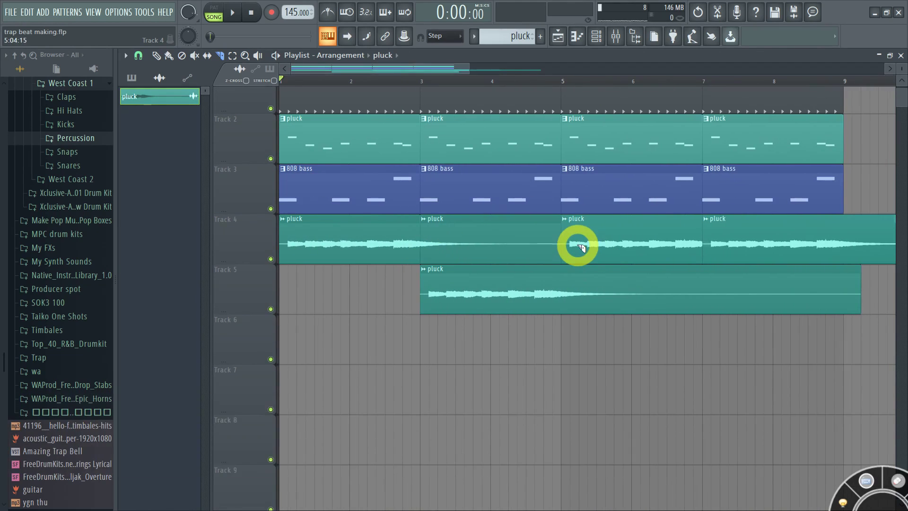
# Delete the pluck audio clips on Track 4 from bar 3 onward, keeping only the first two-bar piece
pyautogui.hotkey('alt', 'b')
pyautogui.rightClick(577, 246)
pyautogui.rightClick(732, 241)
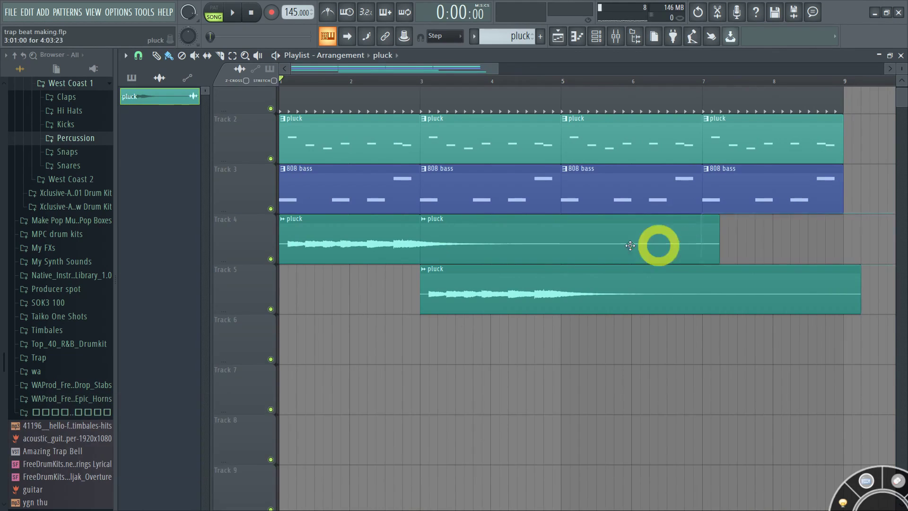
pyautogui.rightClick(660, 245)
# Move the pluck audio clip from Track 5 to Track 4 at bar 3, directly after the first piece
pyautogui.moveTo(460, 283); pyautogui.dragTo(456, 233)
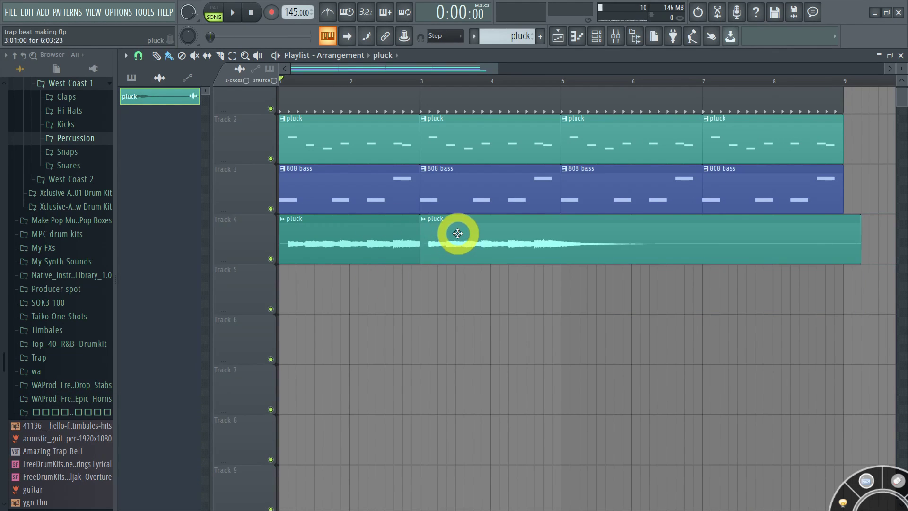
pyautogui.moveTo(451, 282); pyautogui.dragTo(453, 298)
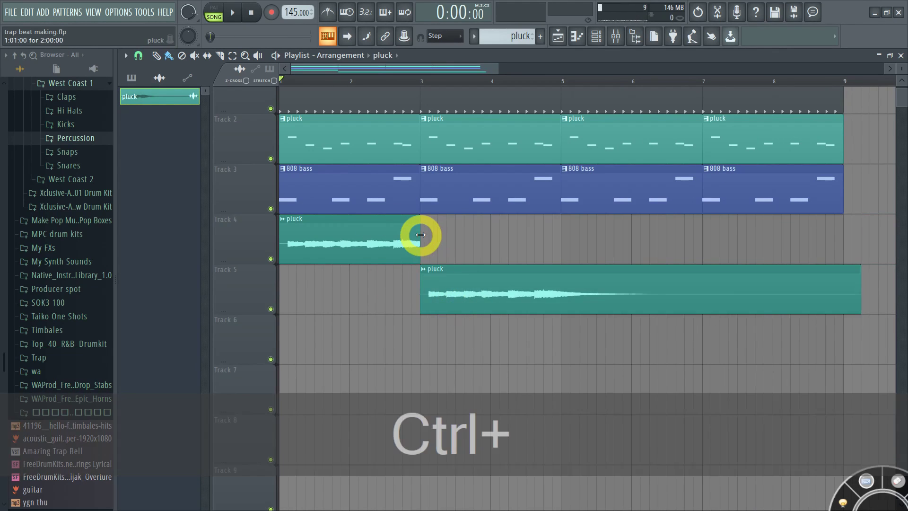
pyautogui.scroll(3, 421, 233)
pyautogui.moveTo(423, 235); pyautogui.dragTo(438, 237)
pyautogui.press('space')
pyautogui.moveTo(448, 288); pyautogui.dragTo(448, 243)
pyautogui.scroll(-3, 341, 199)
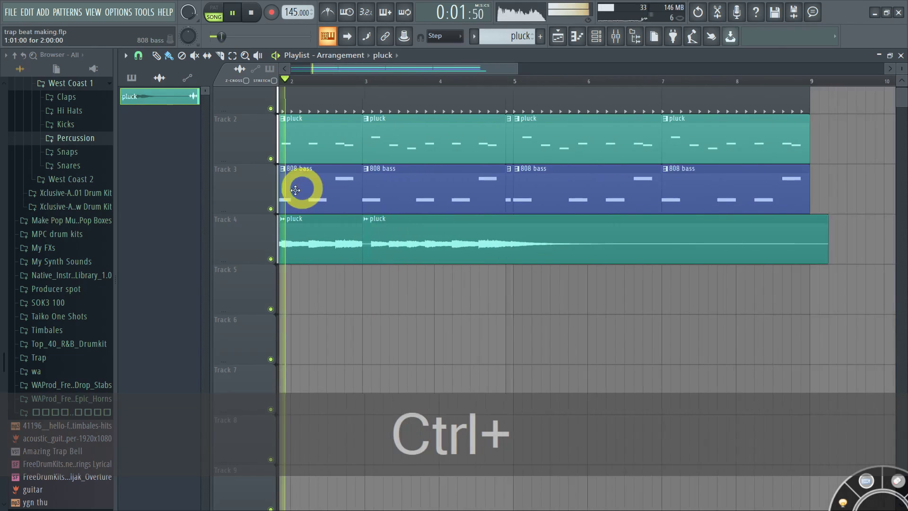
# Mute the pluck pattern on Track 2 and play the arrangement with the audio clips
pyautogui.scroll(1, 500, 278)
pyautogui.press('space')
pyautogui.click(271, 181)
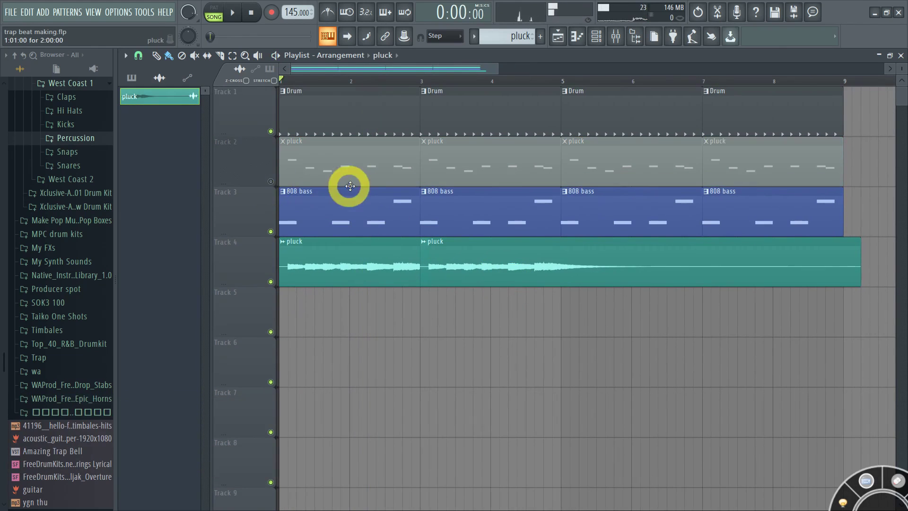
pyautogui.press('space')
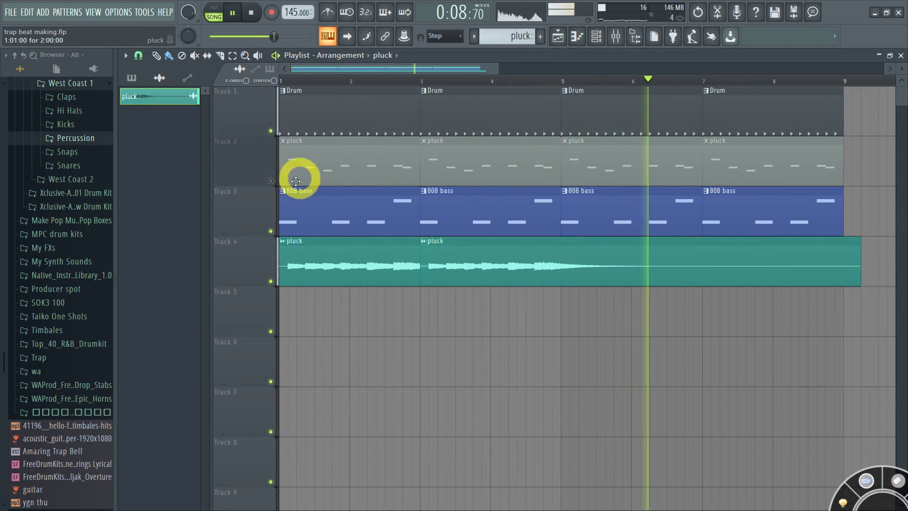
pyautogui.press('space')
# Solo and play Track 2 and Track 4 in turn to compare pattern and rendered audio, and restore all tracks
pyautogui.rightClick(271, 181)
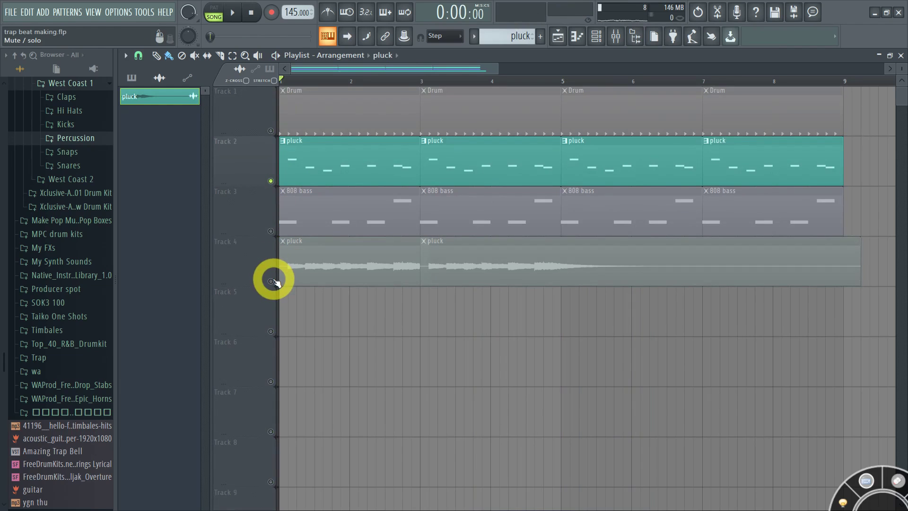
pyautogui.press('space')
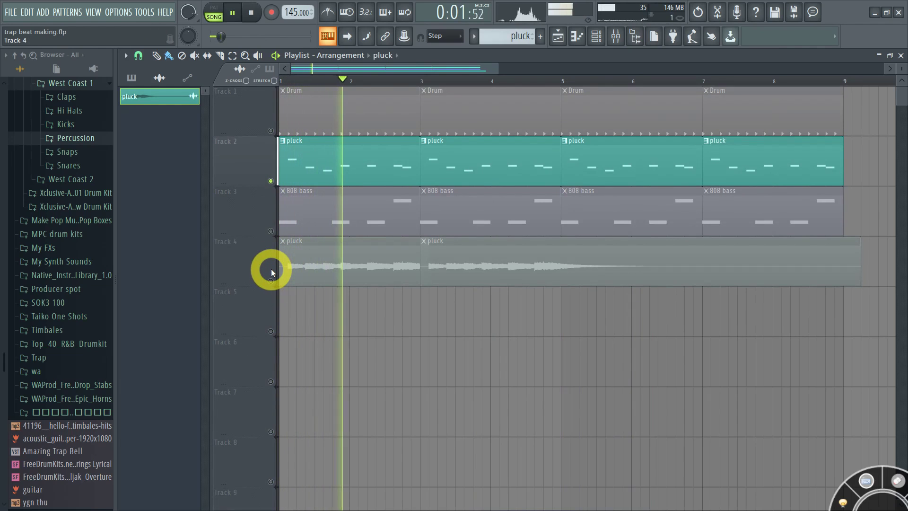
pyautogui.press('space')
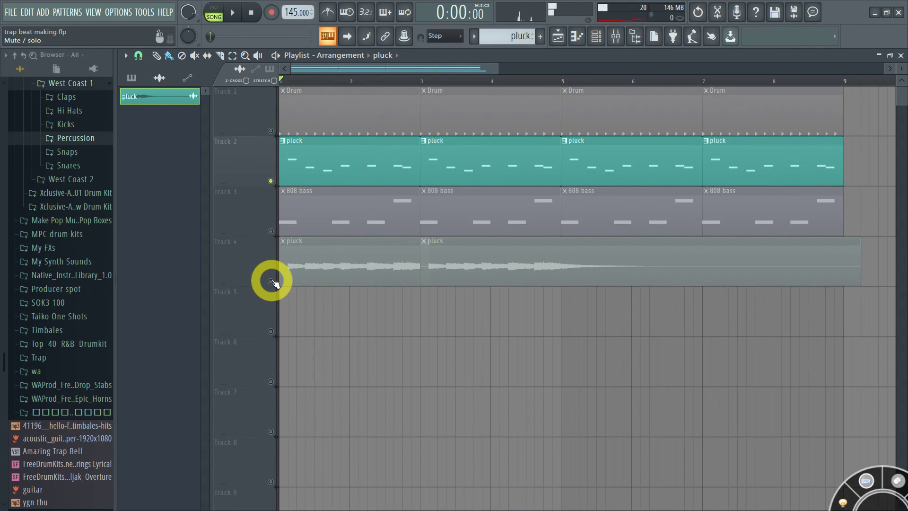
pyautogui.rightClick(270, 281)
pyautogui.press('space')
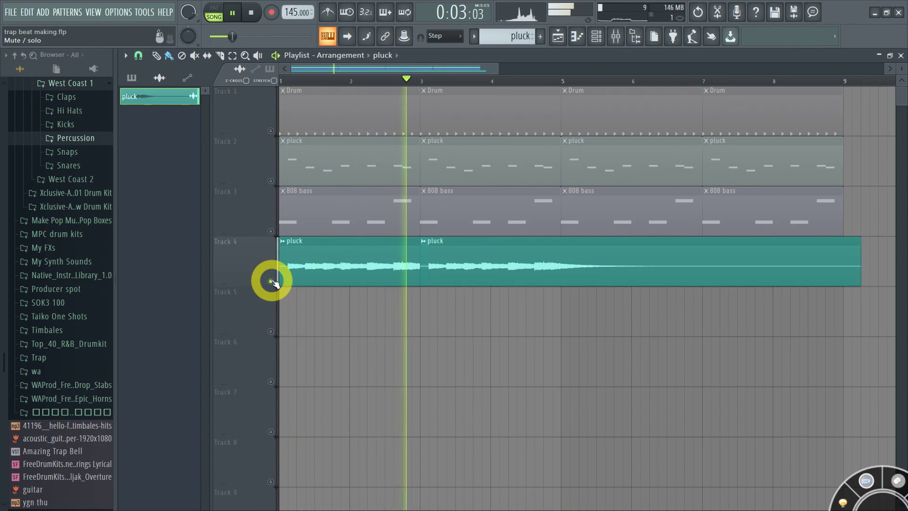
pyautogui.press('space')
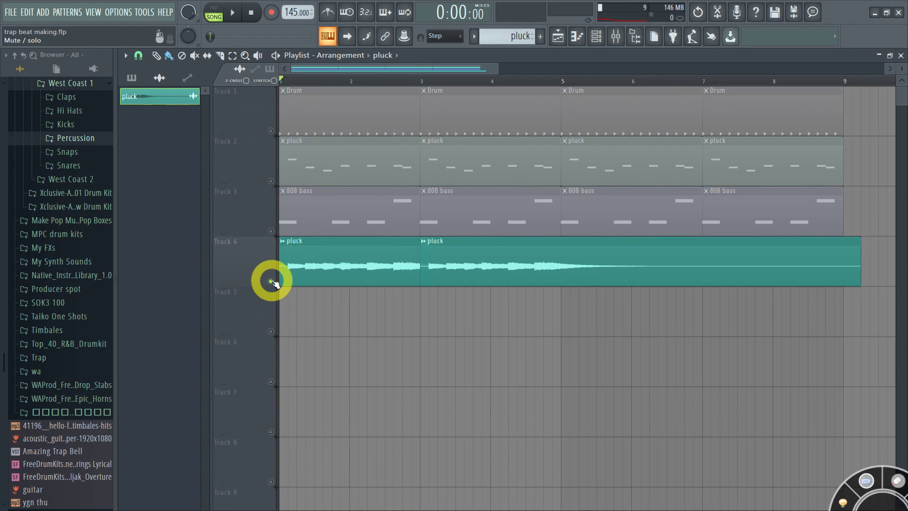
pyautogui.keyDown('ctrl'); pyautogui.click(270, 281); pyautogui.keyUp('ctrl')
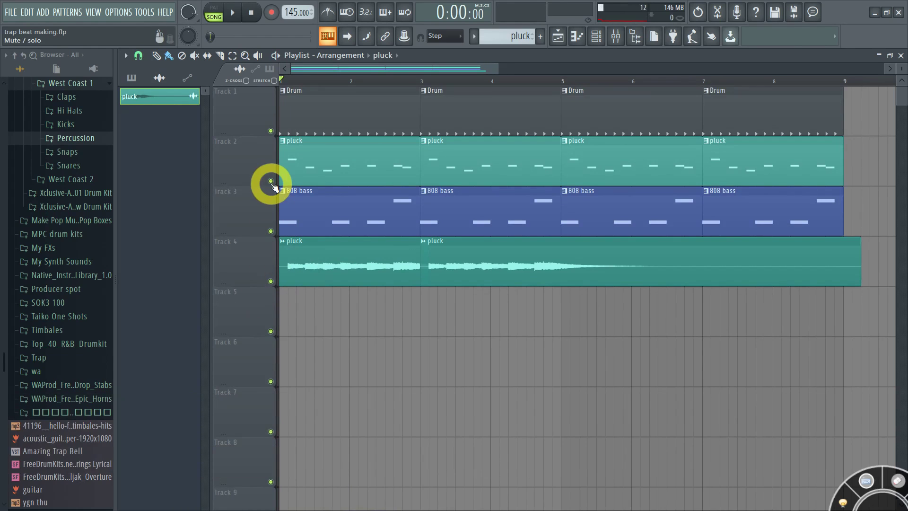
# Mute Track 2 and show the Unsorted channels in the channel rack
pyautogui.click(597, 37)
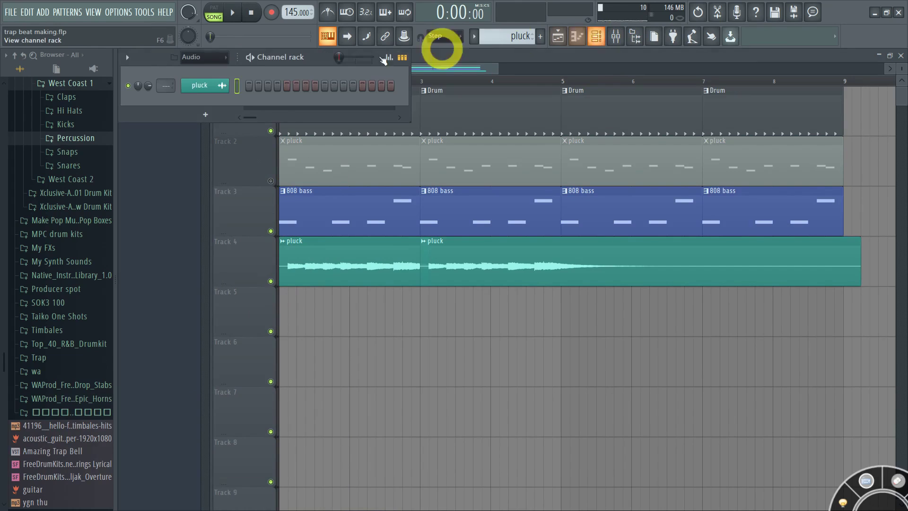
pyautogui.click(220, 57)
pyautogui.click(196, 94)
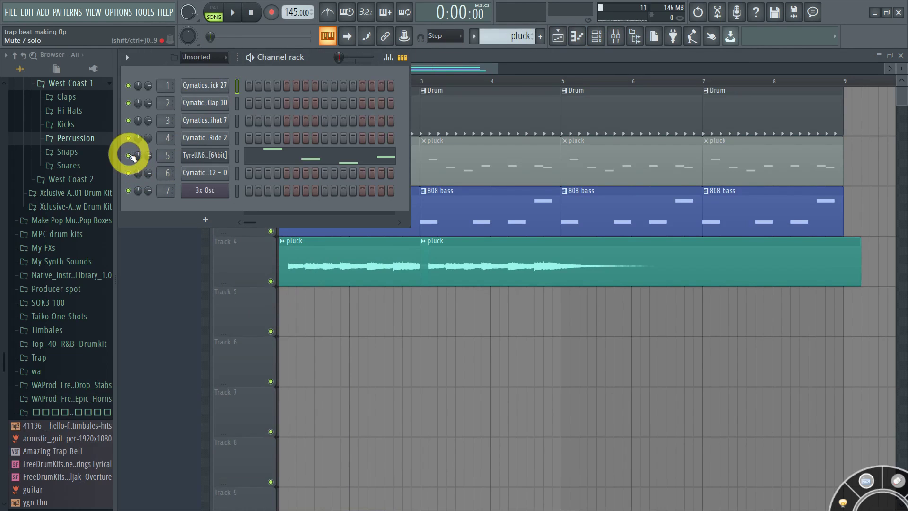
# Mute the TyrellN6 mixer track and play the arrangement with the pluck audio clips
pyautogui.click(616, 36)
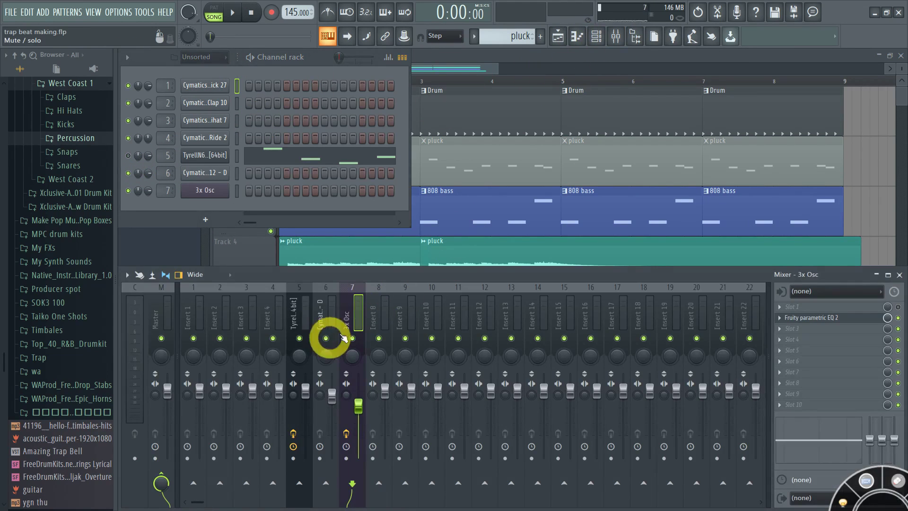
pyautogui.click(321, 322)
pyautogui.click(305, 337)
pyautogui.press('space')
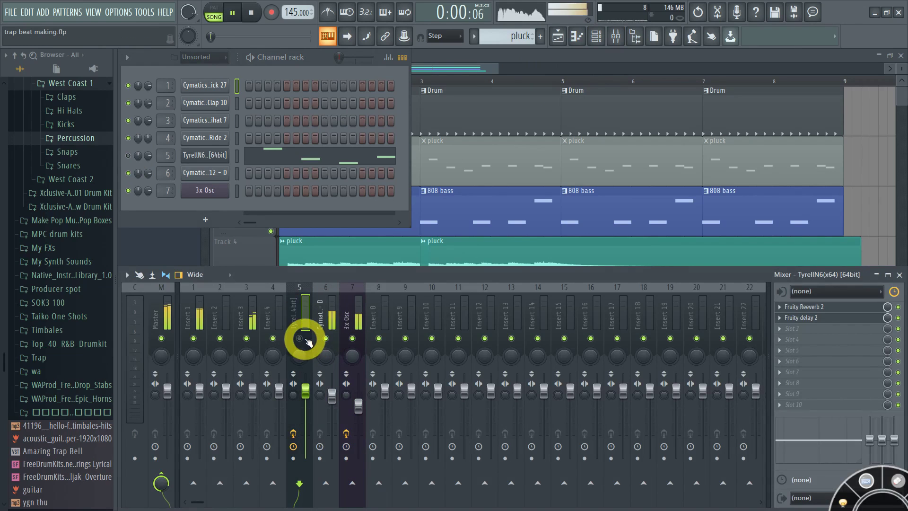
pyautogui.click(458, 69)
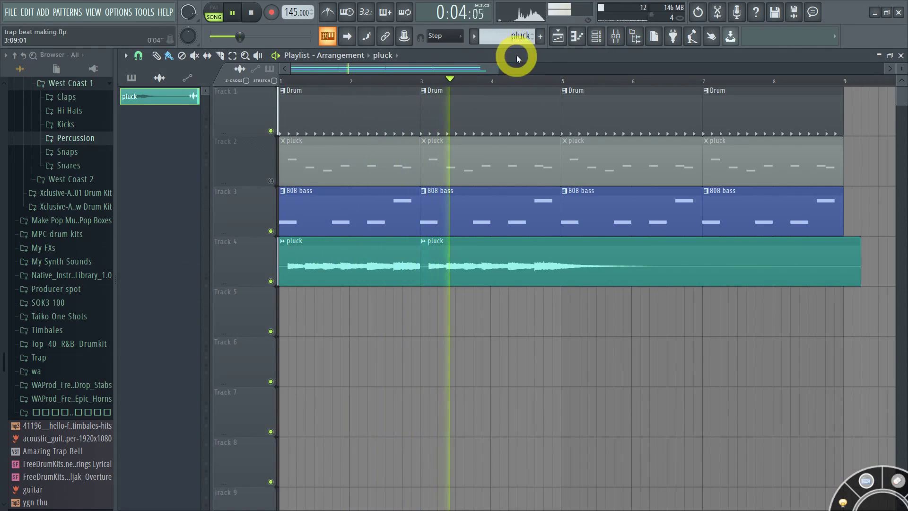
pyautogui.press('space')
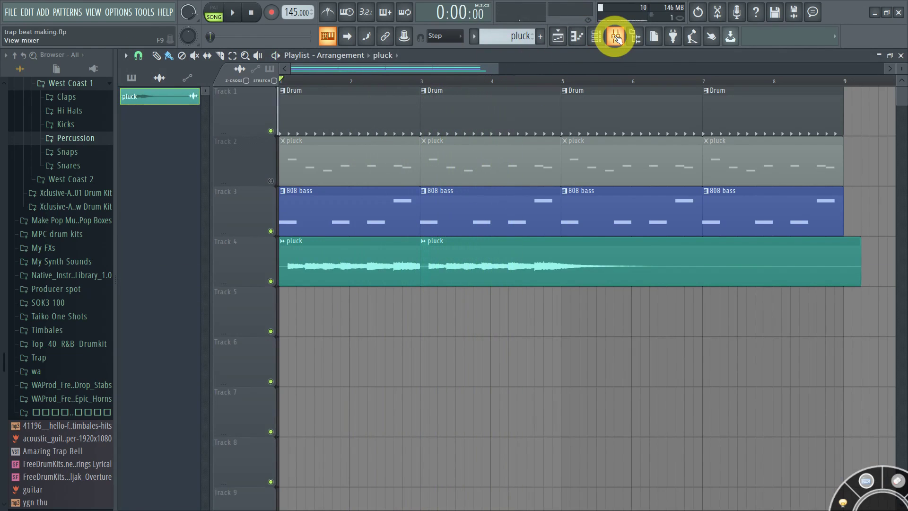
# Unmute the TyrellN6 mixer track and its channel, and go back to the playlist for playback
pyautogui.click(615, 36)
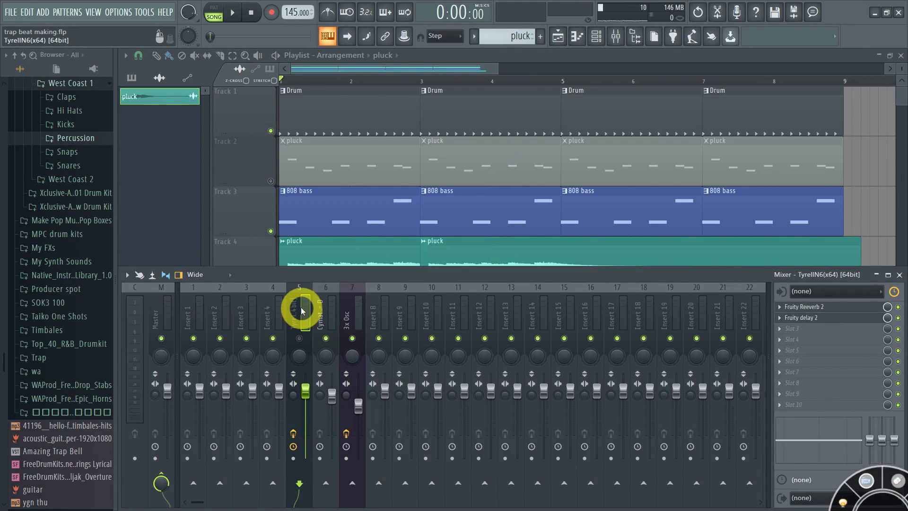
pyautogui.keyDown('ctrl'); pyautogui.click(301, 338); pyautogui.keyUp('ctrl')
pyautogui.keyDown('ctrl'); pyautogui.click(301, 339); pyautogui.keyUp('ctrl')
pyautogui.click(596, 37)
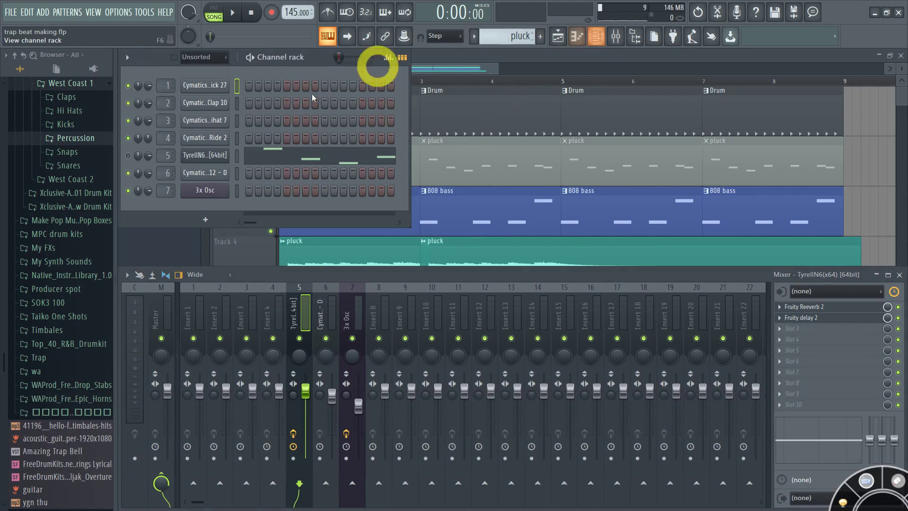
pyautogui.doubleClick(446, 59)
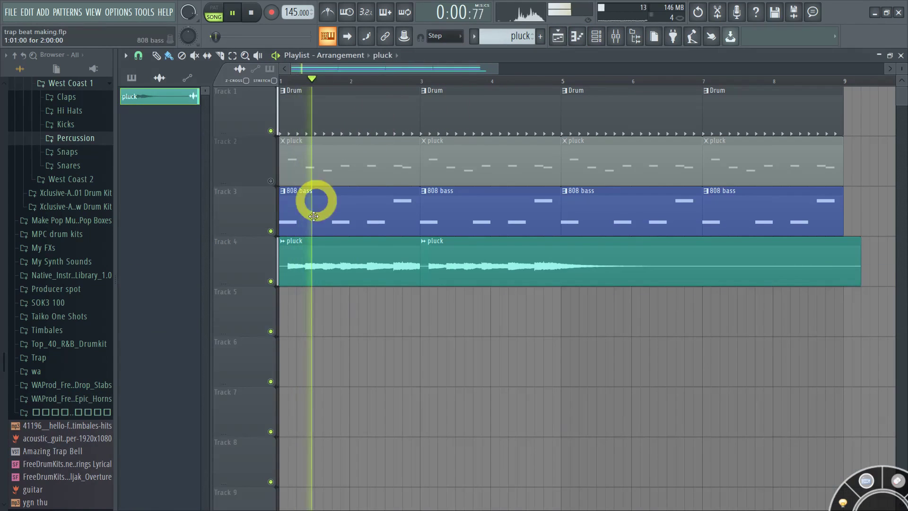
# Mute the pluck audio clips on Track 4, show the mixer alongside the playlist, and play the arrangement
pyautogui.click(271, 282)
pyautogui.scroll(-4, 265, 279)
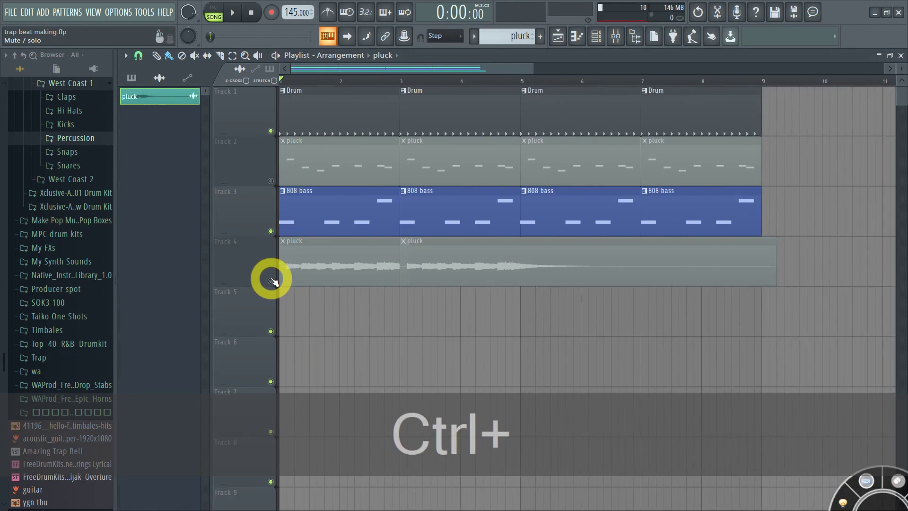
pyautogui.doubleClick(438, 56)
pyautogui.click(616, 36)
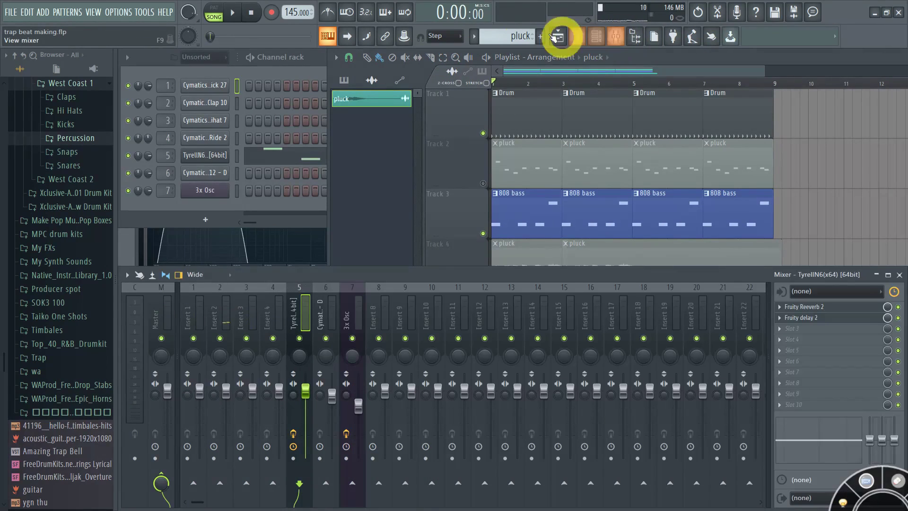
pyautogui.press('space')
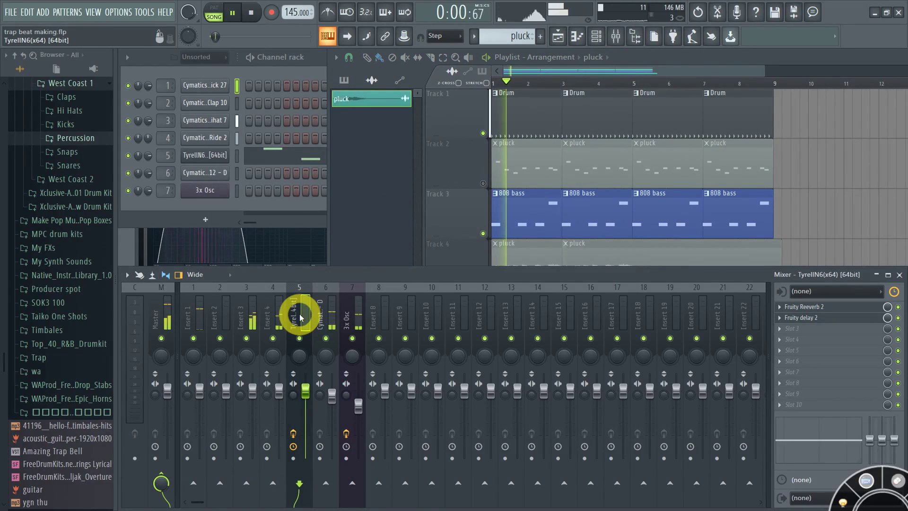
# Unmute the pluck pattern on Track 2 and play it from the start through its mixer track
pyautogui.click(483, 183)
pyautogui.press('space')
pyautogui.press('space')
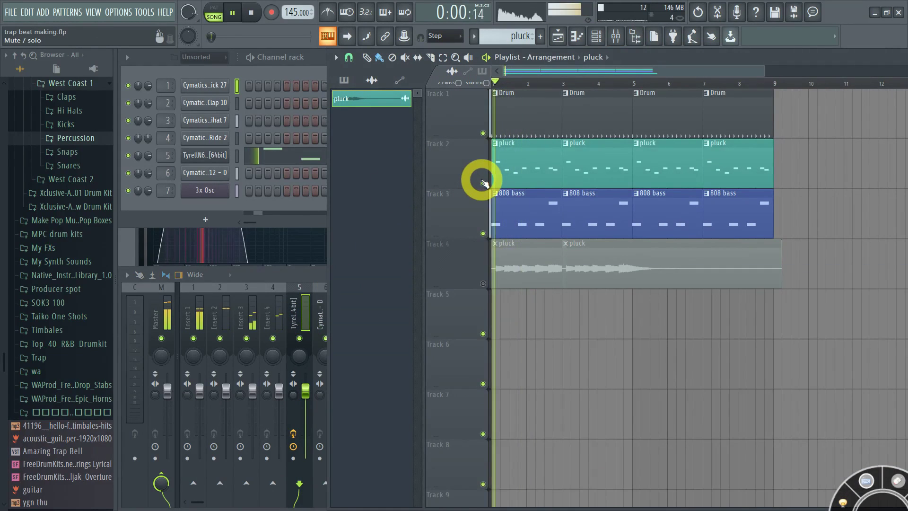
pyautogui.press('space')
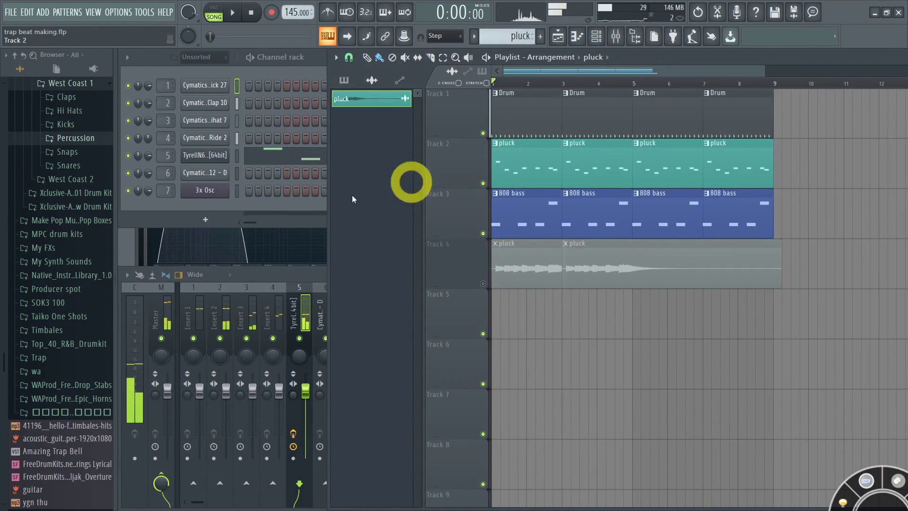
# Arm the TyrellN6 mixer track for disk recording and bring up the settings for rendering it to a wave file
pyautogui.click(298, 307)
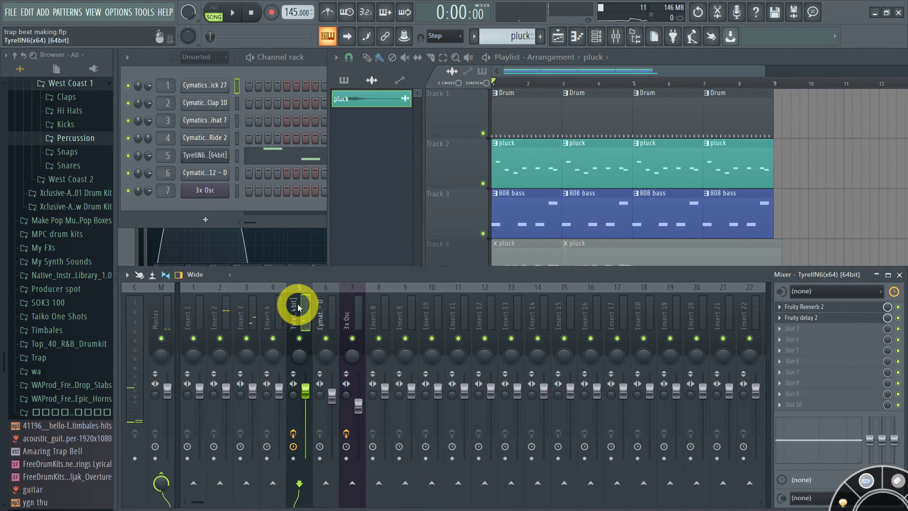
pyautogui.click(237, 156)
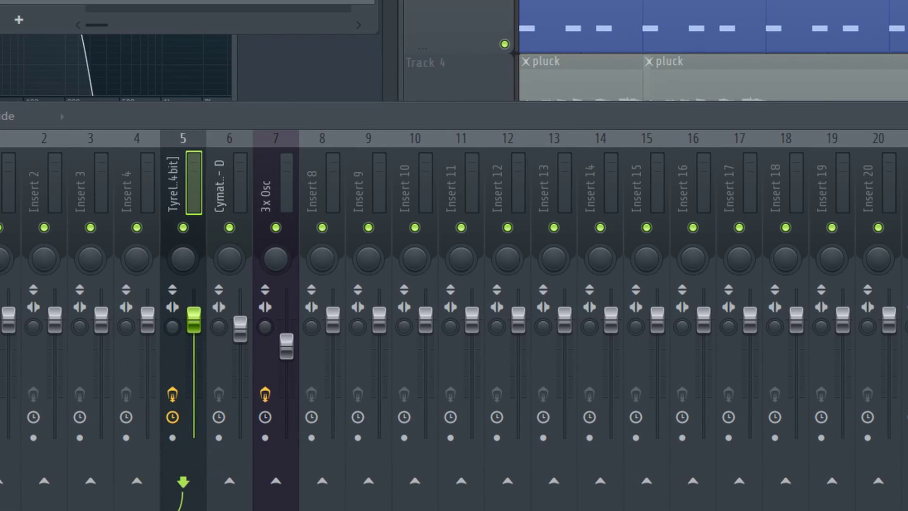
pyautogui.click(172, 438)
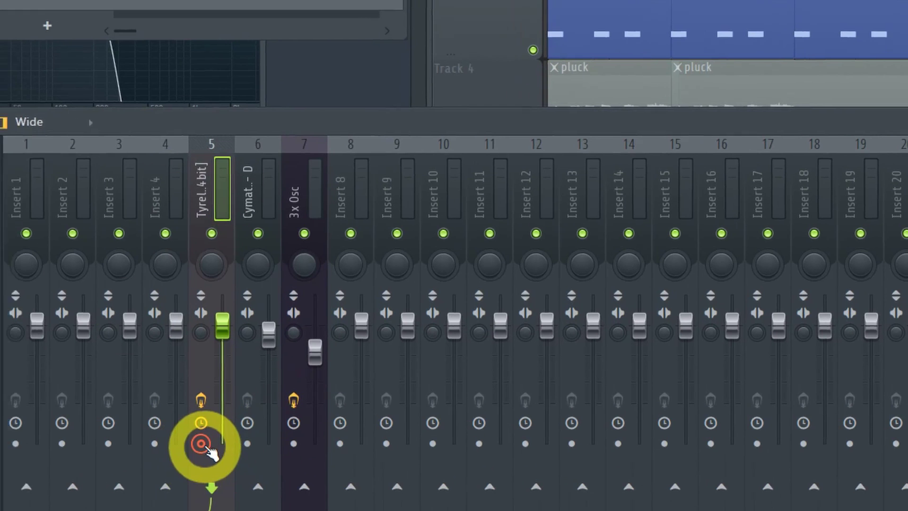
pyautogui.click(33, 148)
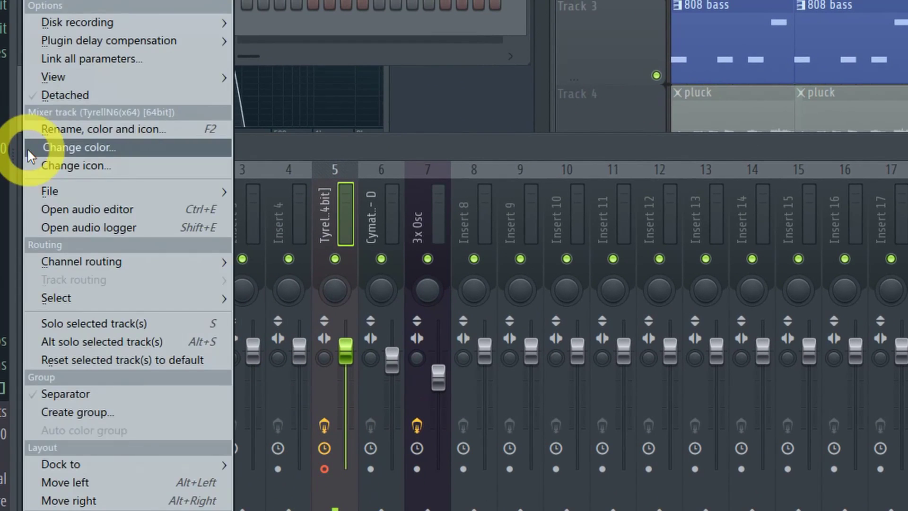
pyautogui.moveTo(51, 20)
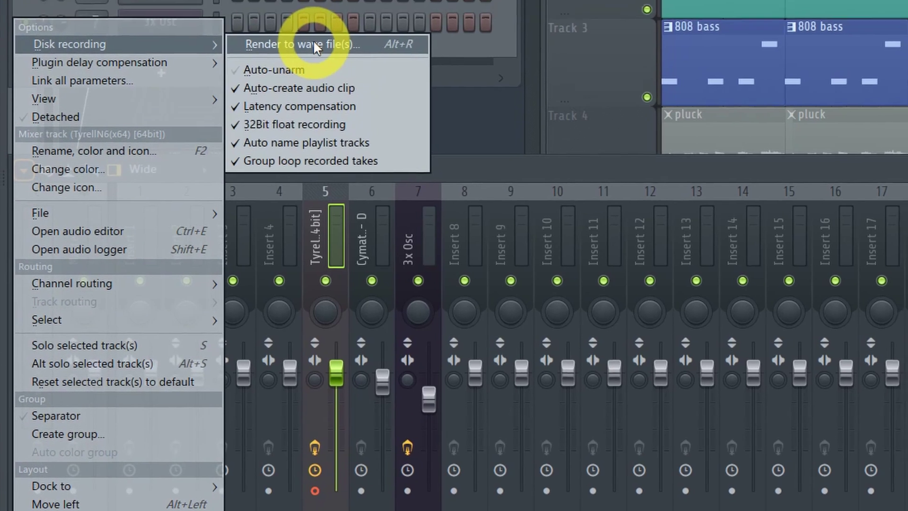
pyautogui.click(322, 22)
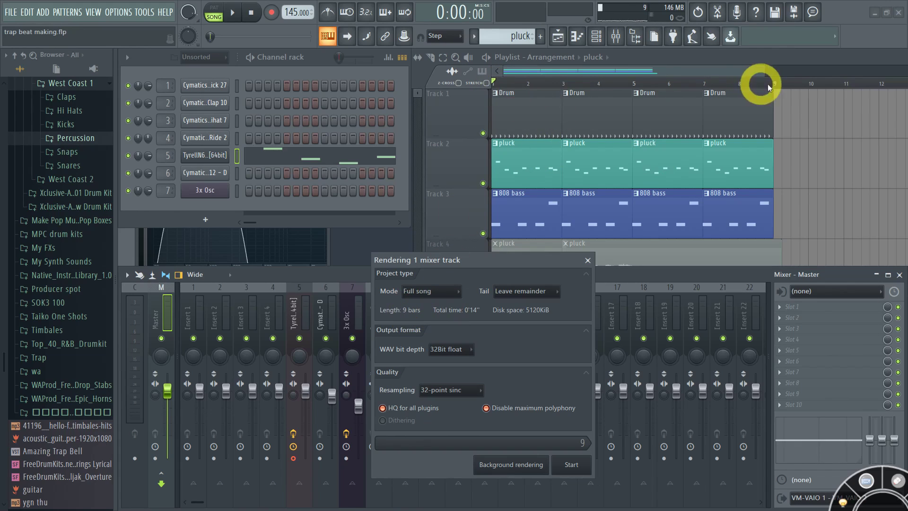
# Render the armed mixer track as a full song with Leave remainder tail and 32Bit float WAV depth
pyautogui.moveTo(491, 227); pyautogui.dragTo(485, 246)
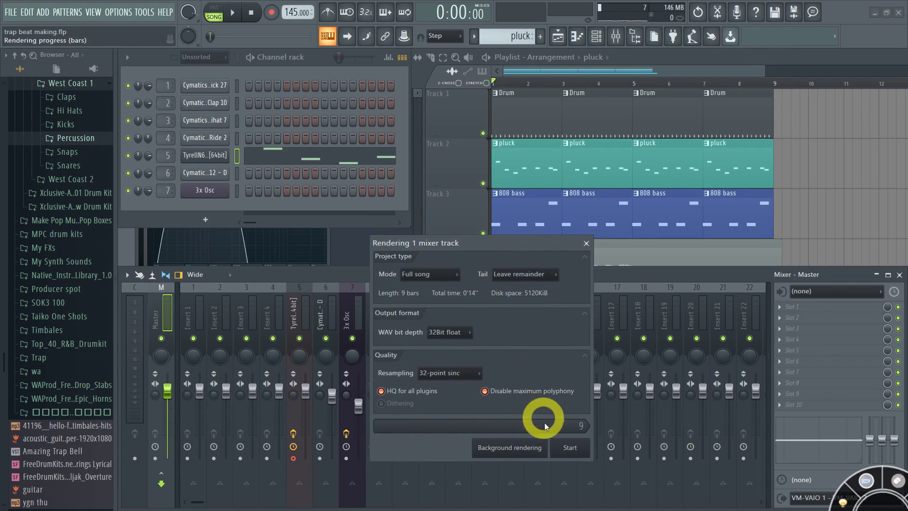
pyautogui.click(563, 448)
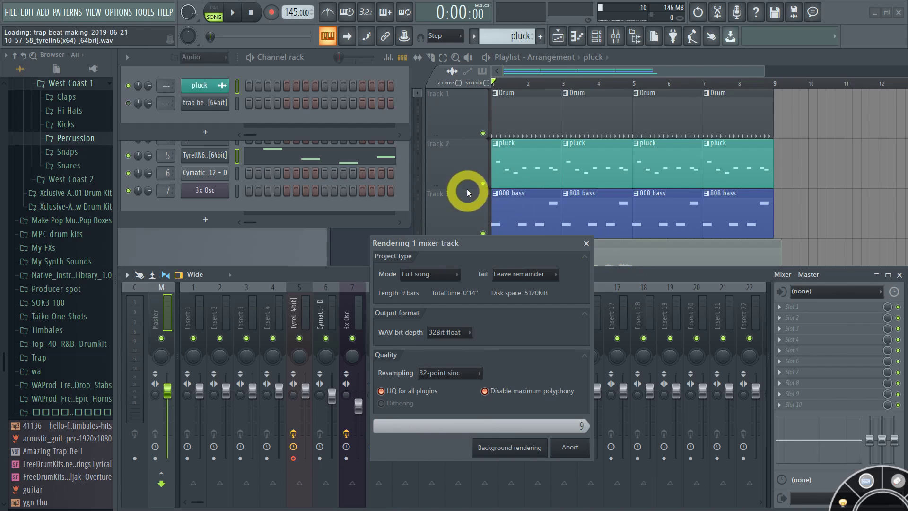
pyautogui.click(831, 131)
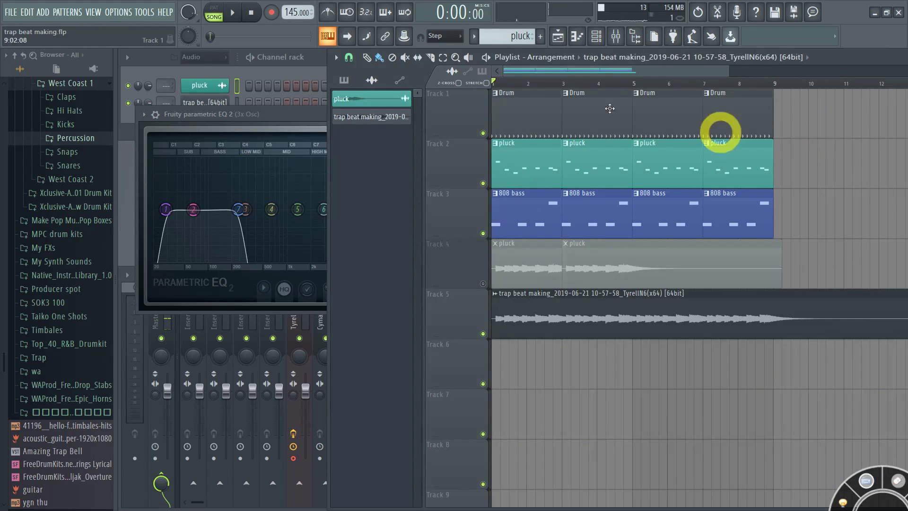
pyautogui.scroll(-1, 548, 308)
pyautogui.scroll(-2, 548, 308)
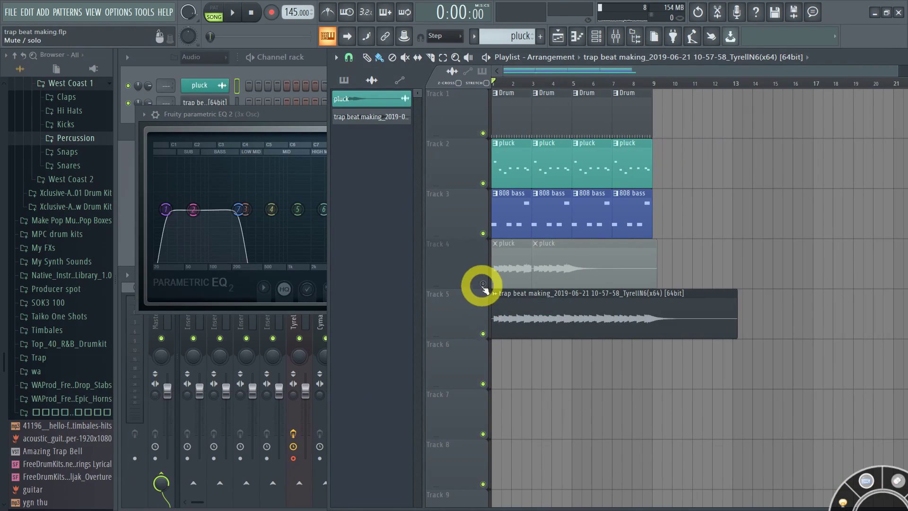
# Solo and play Track 2 and Track 5 in turn to compare the pluck pattern with the newly rendered audio
pyautogui.rightClick(483, 184)
pyautogui.press('space')
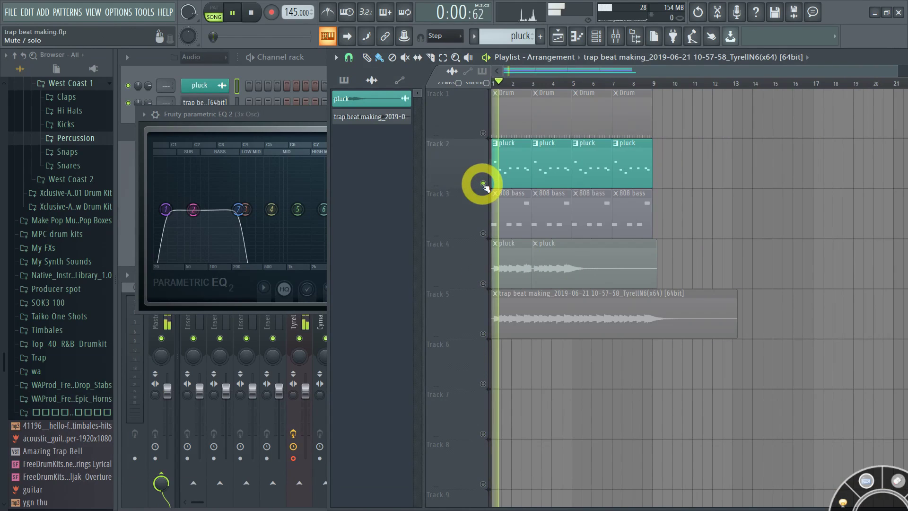
pyautogui.press('space')
pyautogui.rightClick(483, 334)
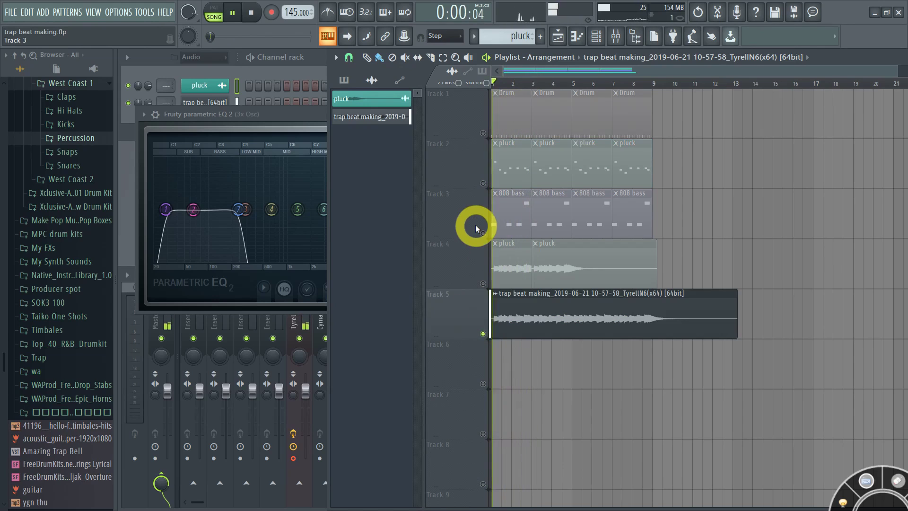
pyautogui.press('space')
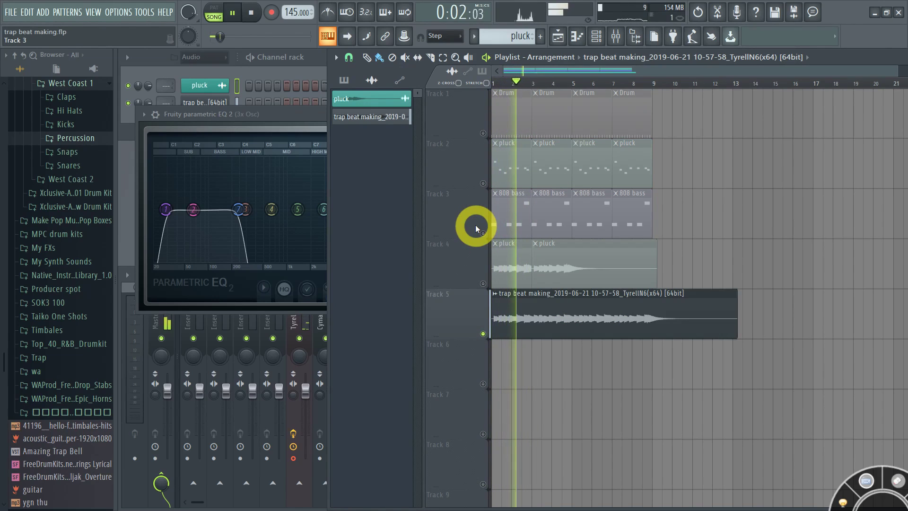
pyautogui.press('space')
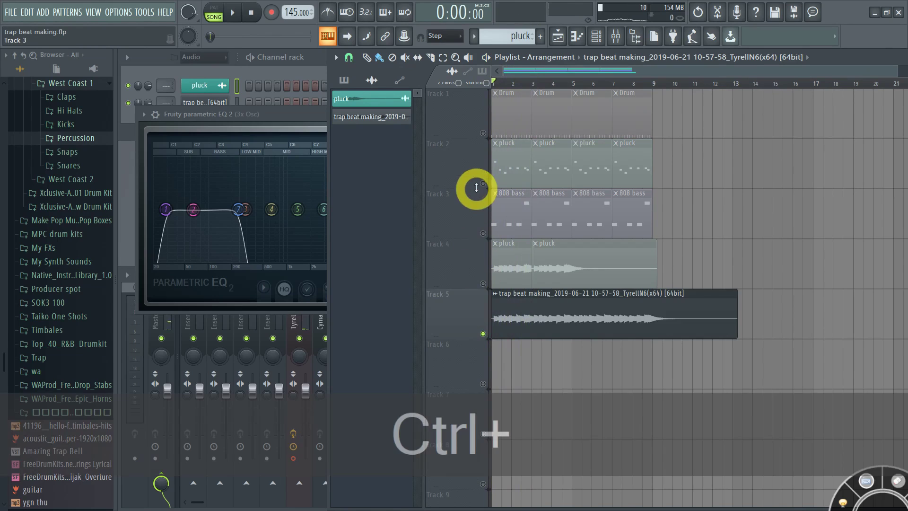
# Restore all tracks, mute Track 2 and Track 4, and play the arrangement with the rendered clip on Track 5
pyautogui.keyDown('ctrl'); pyautogui.click(483, 183); pyautogui.keyUp('ctrl')
pyautogui.keyDown('ctrl'); pyautogui.click(482, 183); pyautogui.keyUp('ctrl')
pyautogui.click(483, 183)
pyautogui.hotkey('ctrl', 'space')
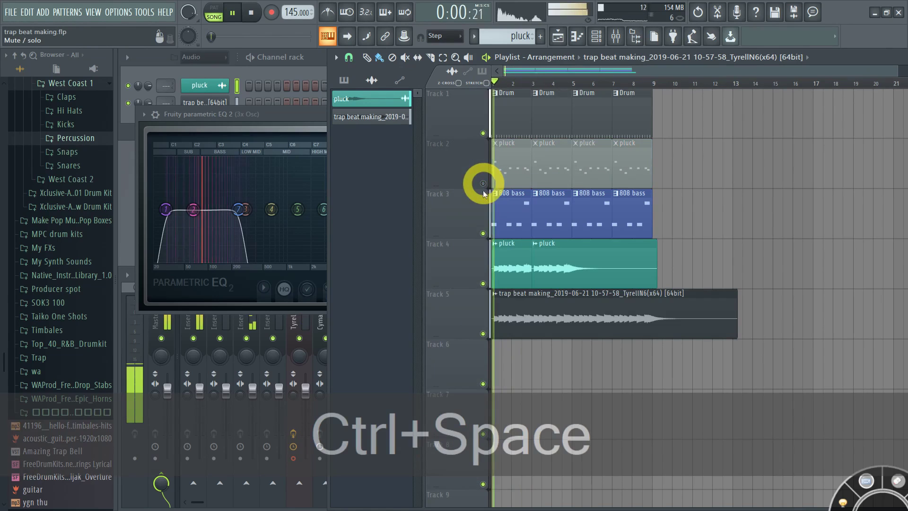
pyautogui.click(483, 284)
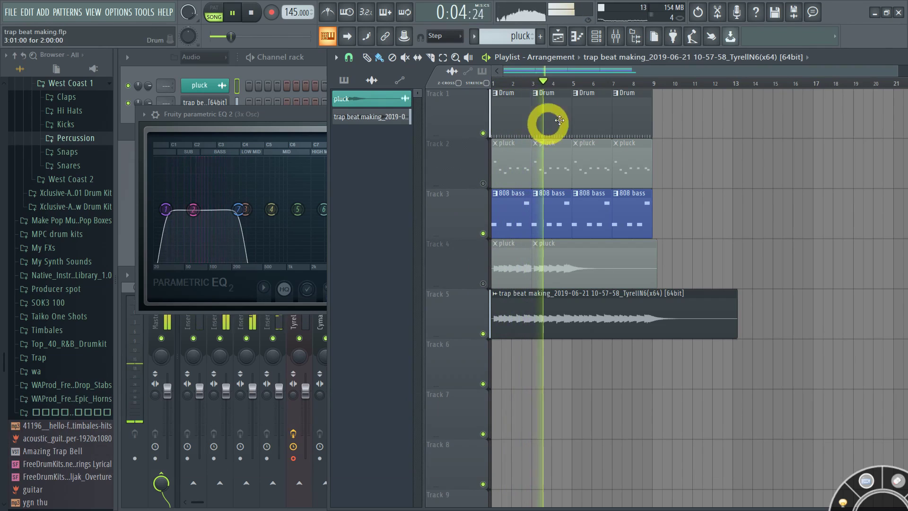
pyautogui.press('space')
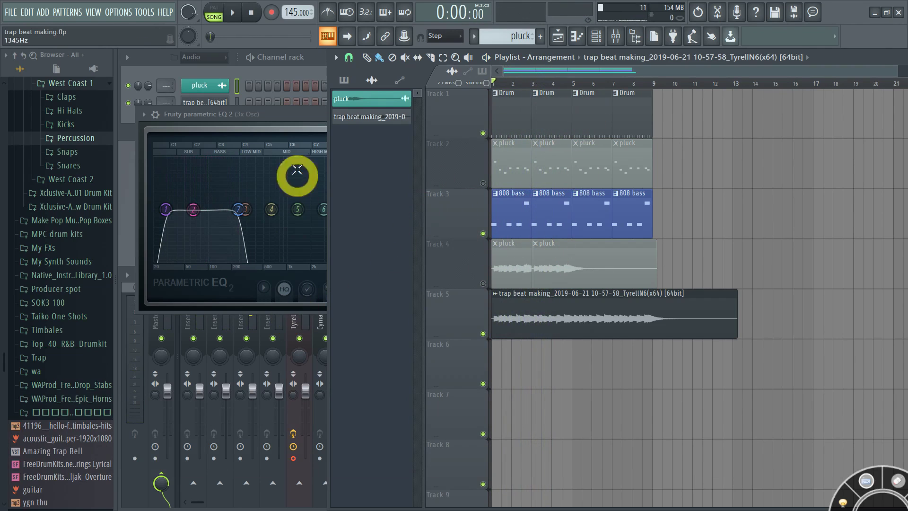
# Clear the Fruity parametric EQ 2 window away and inspect the Fruity Reeverb 2 and Fruity delay 2 effects on the TyrellN6 mixer track
pyautogui.click(296, 118)
pyautogui.click(505, 144)
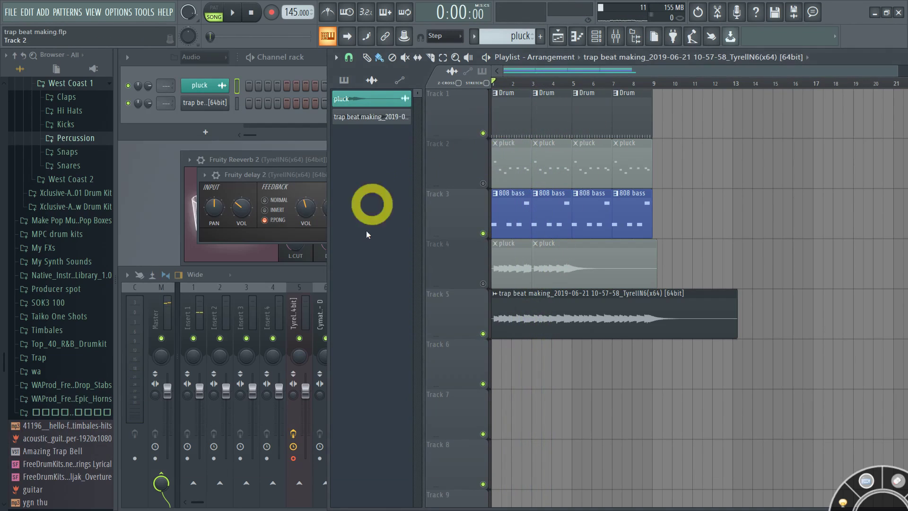
pyautogui.click(300, 310)
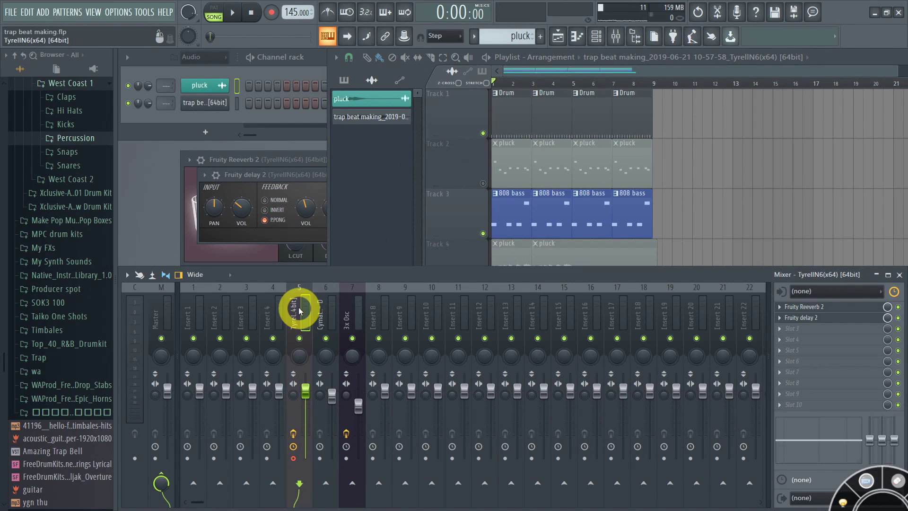
# Show the Unsorted channels, view the TyrellN6 synth's plugin window, and close it again
pyautogui.click(203, 57)
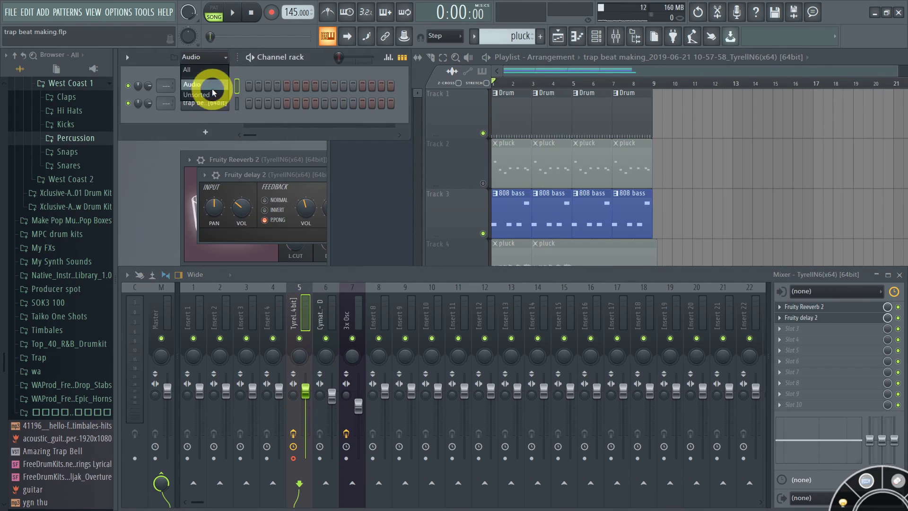
pyautogui.click(214, 93)
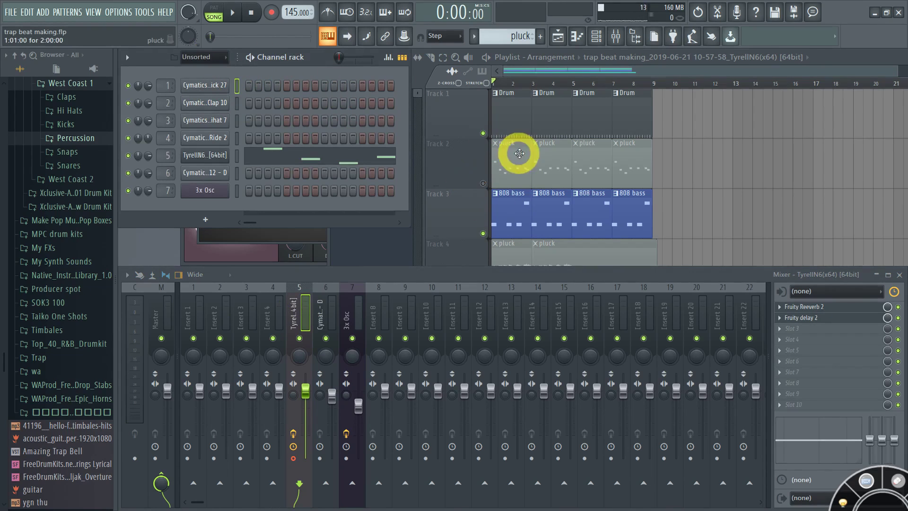
pyautogui.click(202, 157)
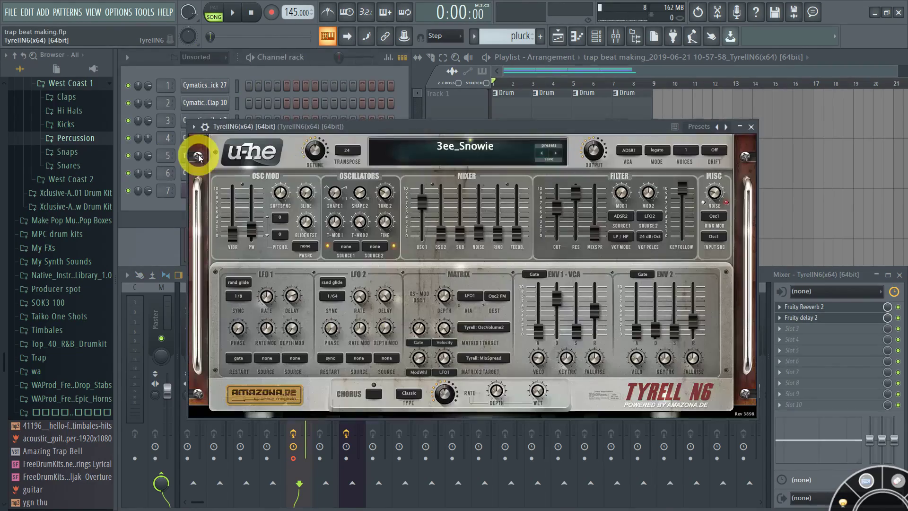
pyautogui.click(752, 129)
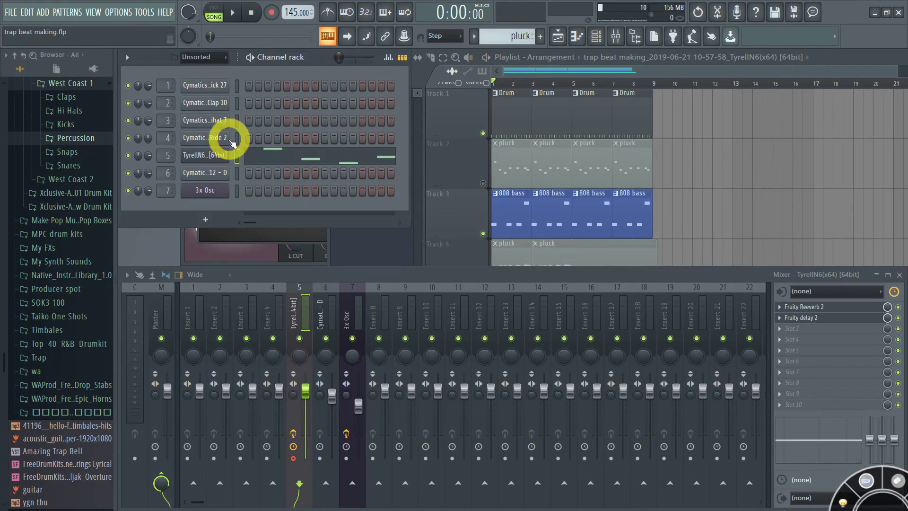
# Show the TyrellN6 synth's plugin options and check its Smart disable setting under the CPU section
pyautogui.click(201, 154)
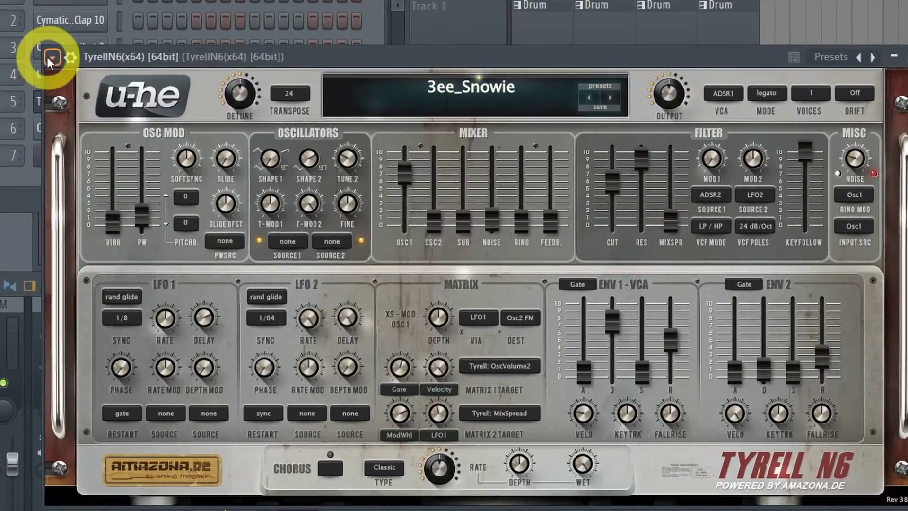
pyautogui.click(116, 89)
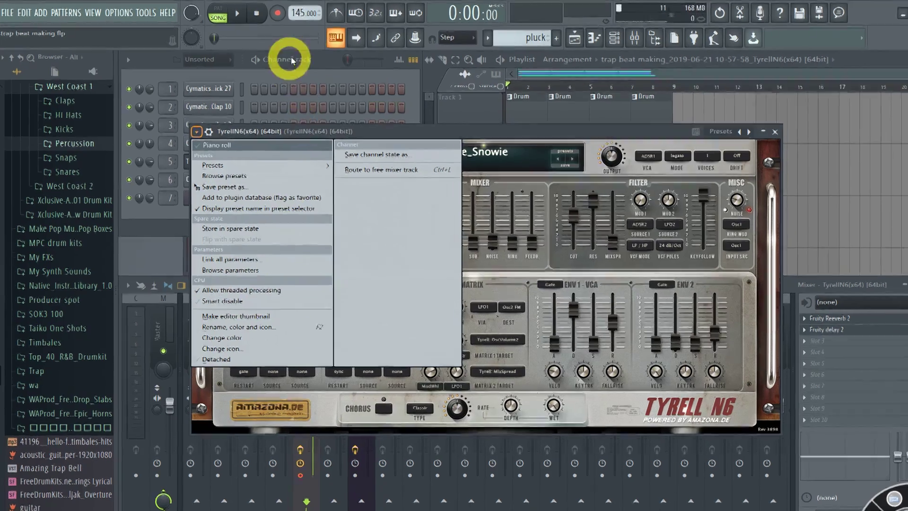
pyautogui.click(293, 57)
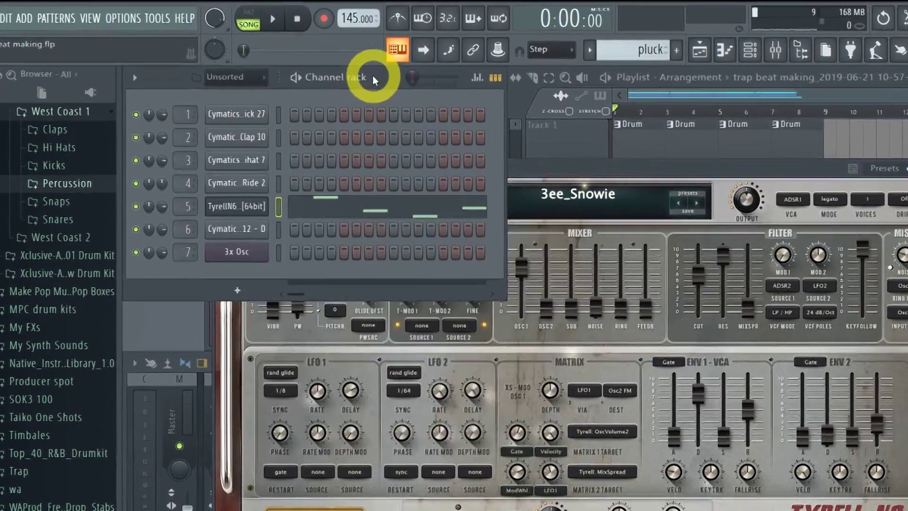
# Run the macro that switches smart disable for all plugins in the project
pyautogui.click(145, 12)
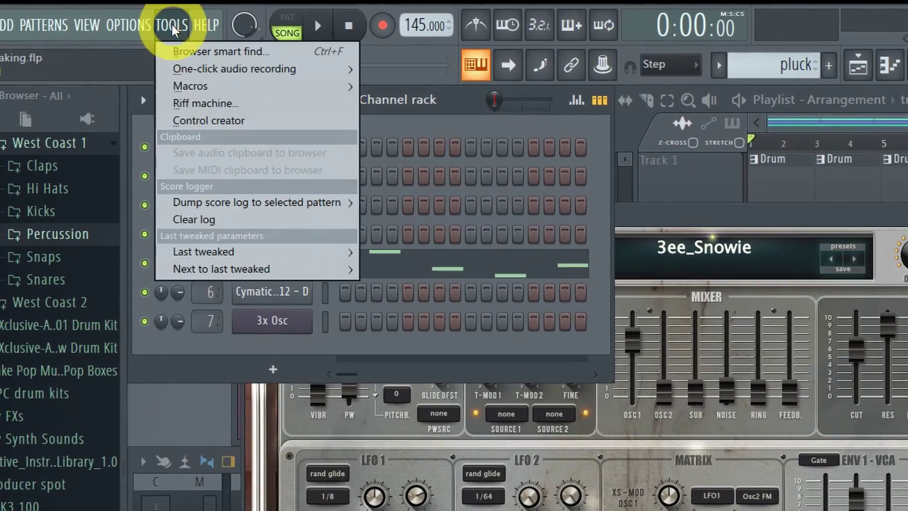
pyautogui.moveTo(187, 86)
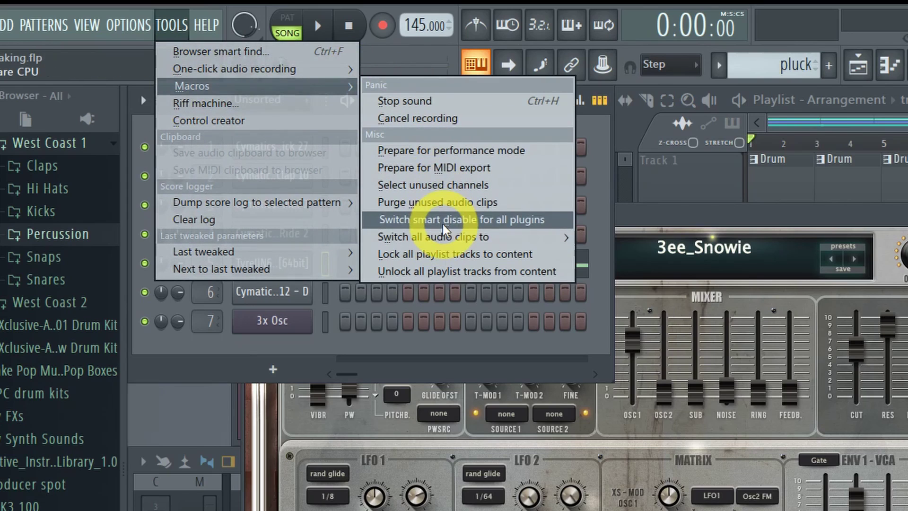
pyautogui.click(548, 228)
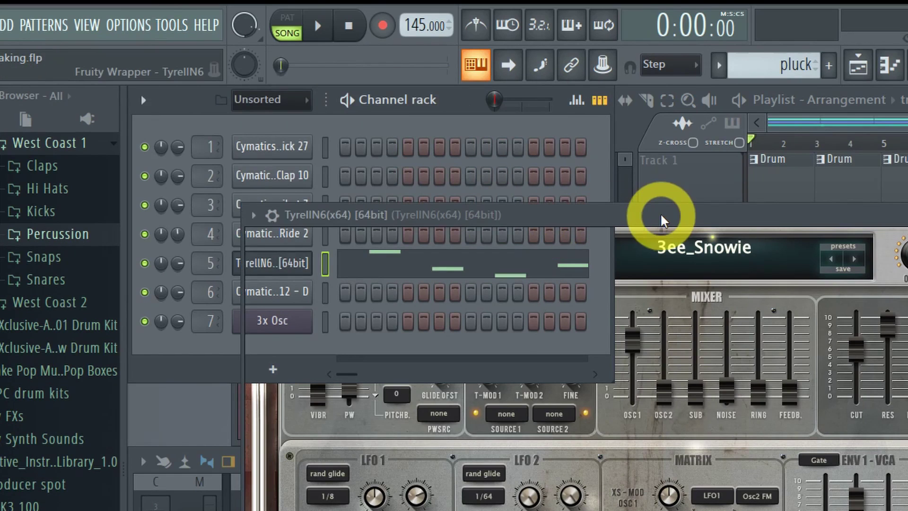
# Check the Smart disable setting in the TyrellN6 plugin options again and close the plugin window
pyautogui.click(253, 215)
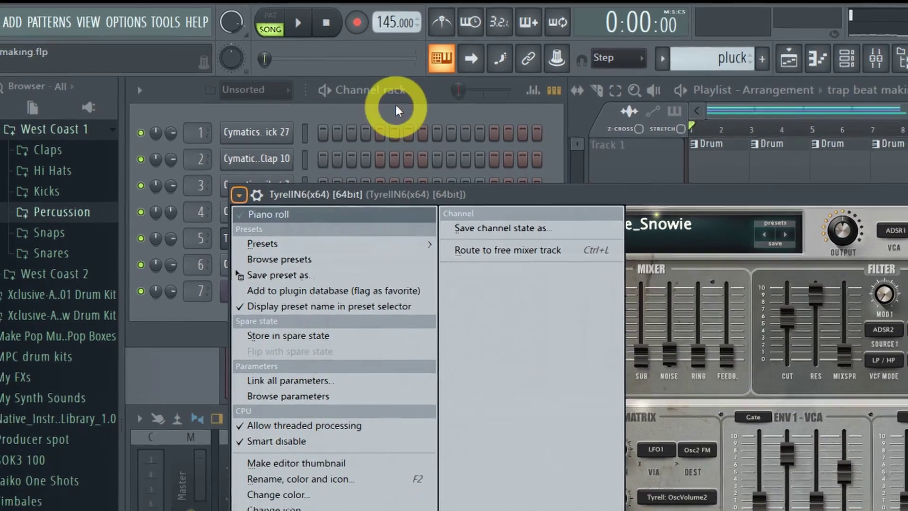
pyautogui.click(443, 119)
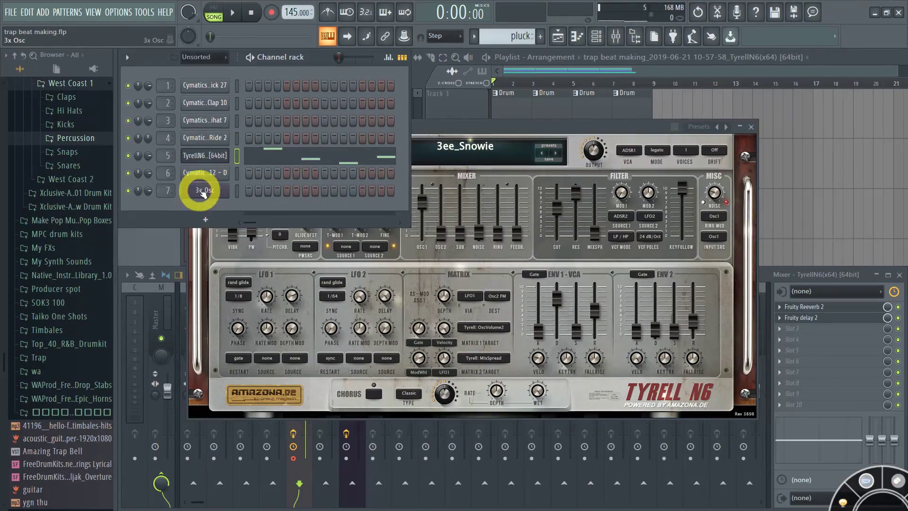
pyautogui.click(751, 127)
pyautogui.click(751, 127)
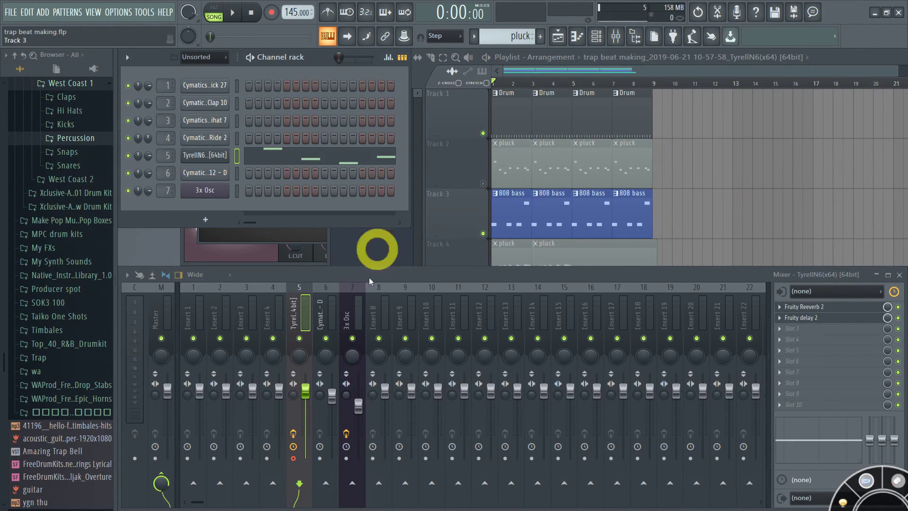
# Disarm disk recording on the TyrellN6 mixer track and mute that mixer track while the arrangement plays
pyautogui.click(293, 459)
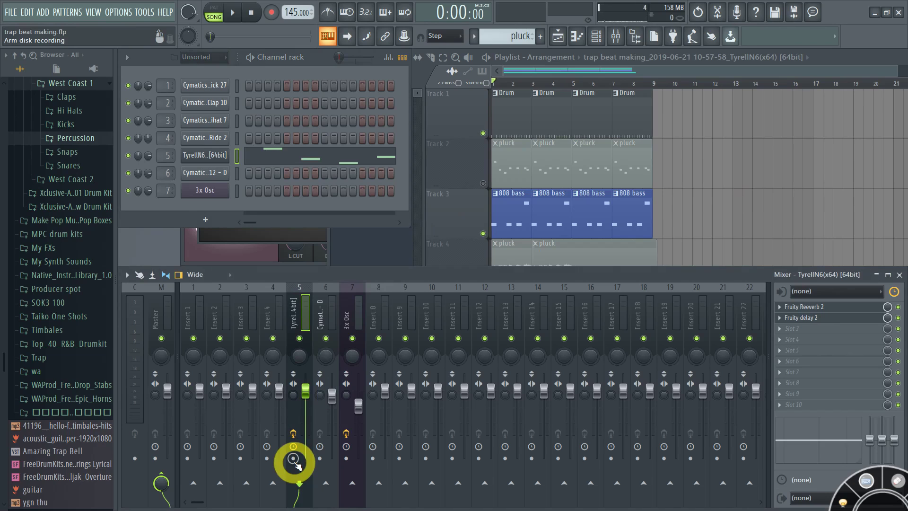
pyautogui.click(454, 213)
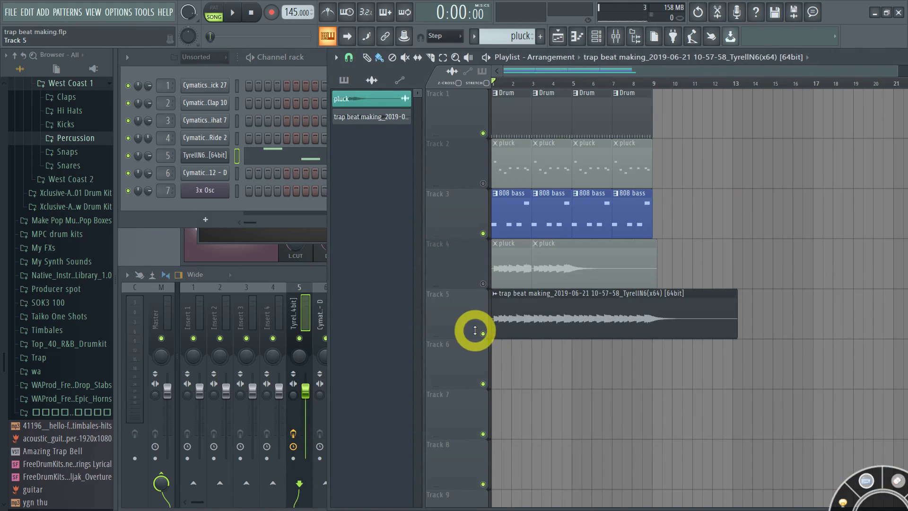
pyautogui.press('space')
pyautogui.click(305, 269)
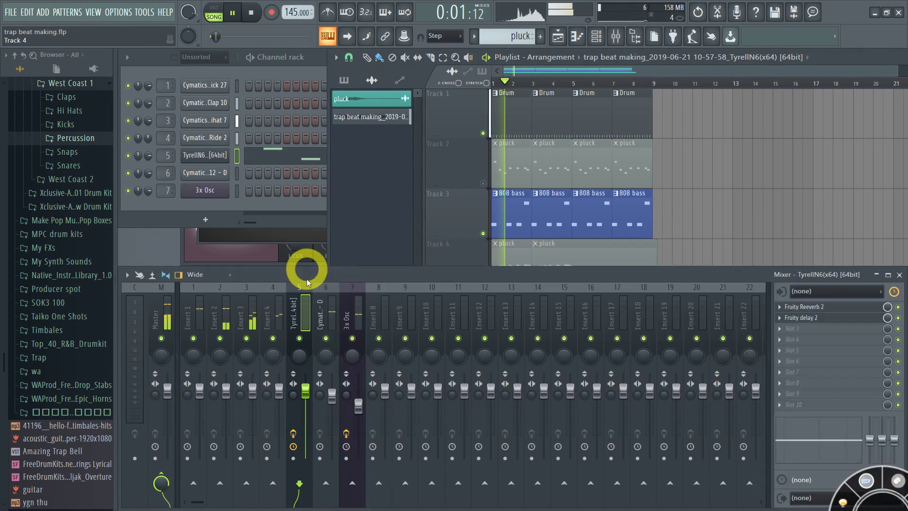
pyautogui.click(300, 338)
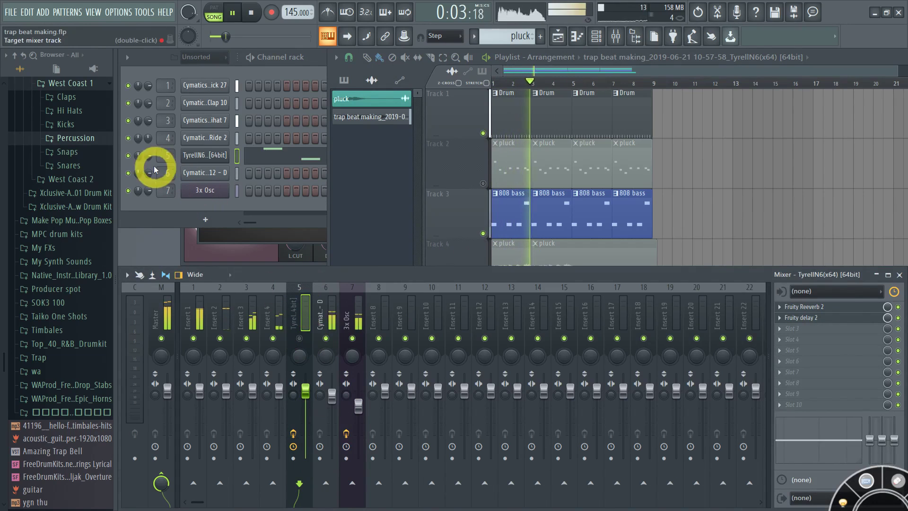
# Turn off the TyrellN6 channel in the Channel rack, listen to the arrangement with the rendered clip, and stop playback
pyautogui.click(129, 156)
pyautogui.click(461, 114)
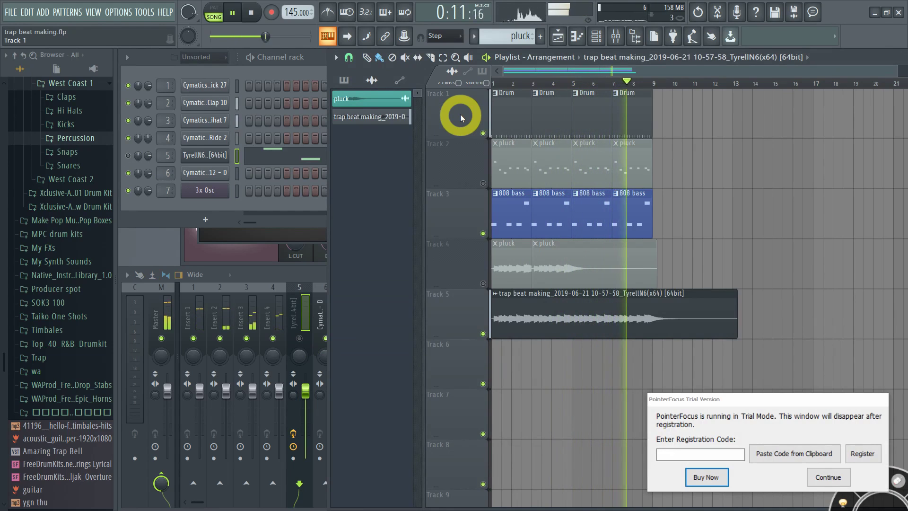
pyautogui.press('space')
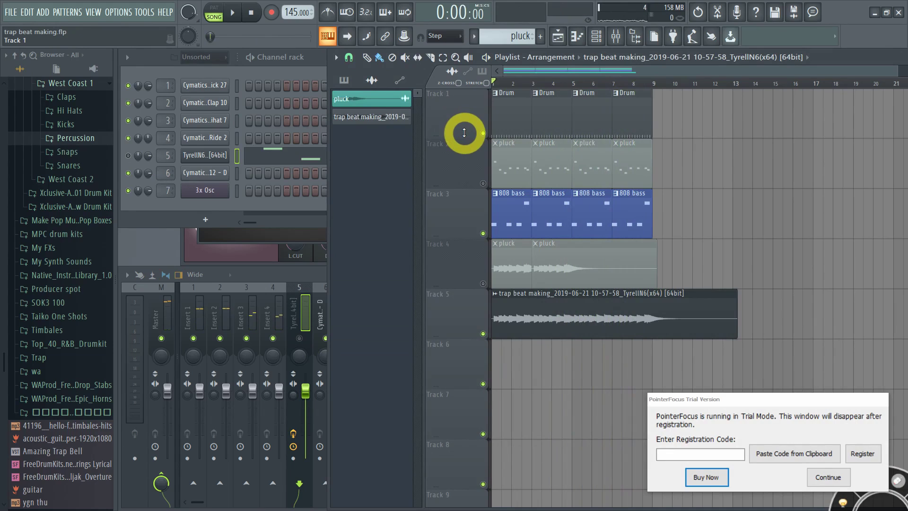